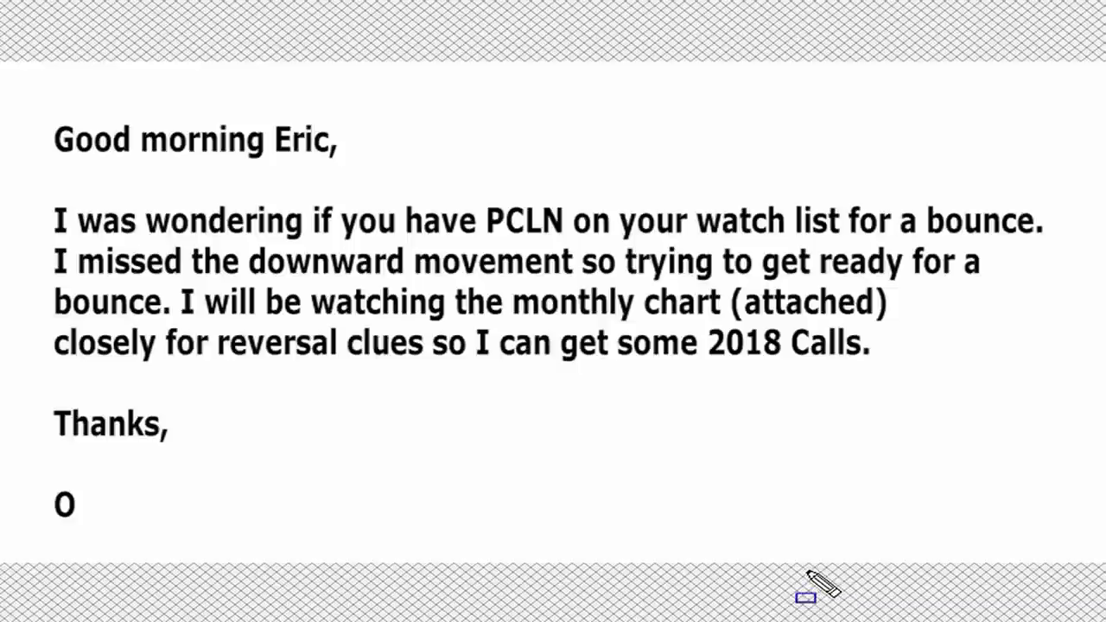
- Underline the ticker PCLN in the first line of the viewer's email
left_click_drag(487, 242, 577, 242)
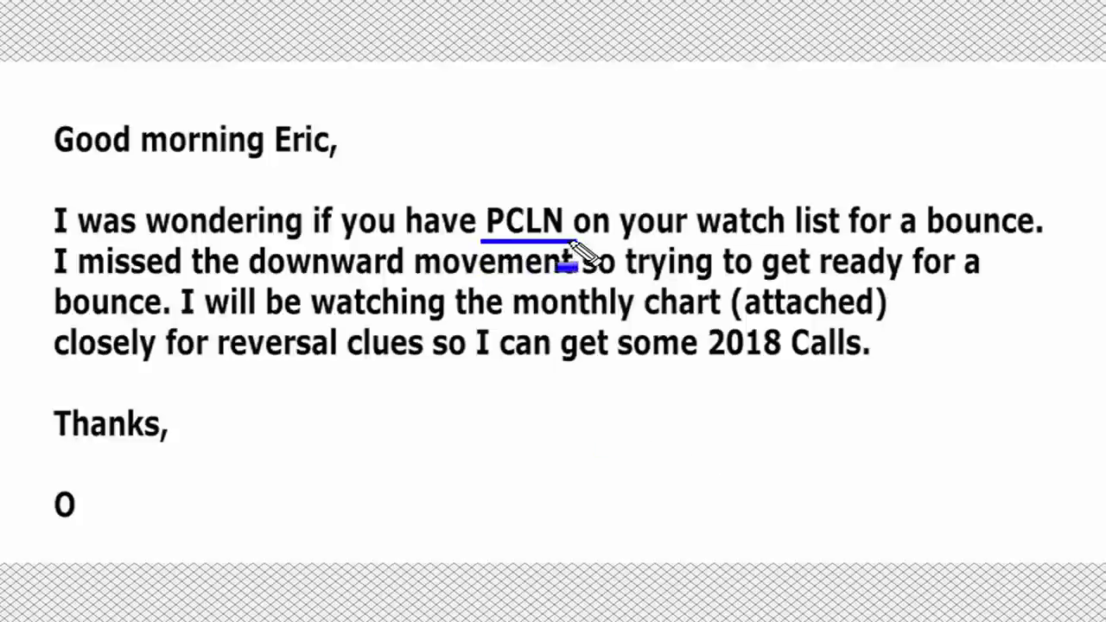
left_click_drag(485, 243, 568, 244)
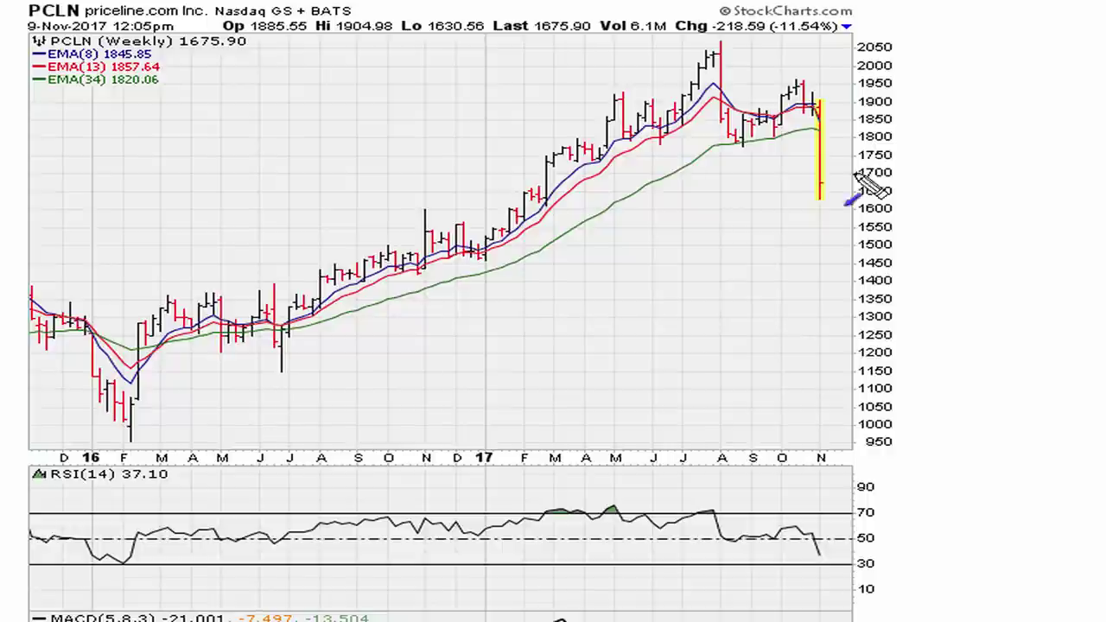
- Mark the November 2017 price drop and the matching RSI drop on the weekly PCLN chart, and clear the marks
left_click_drag(876, 134, 829, 155)
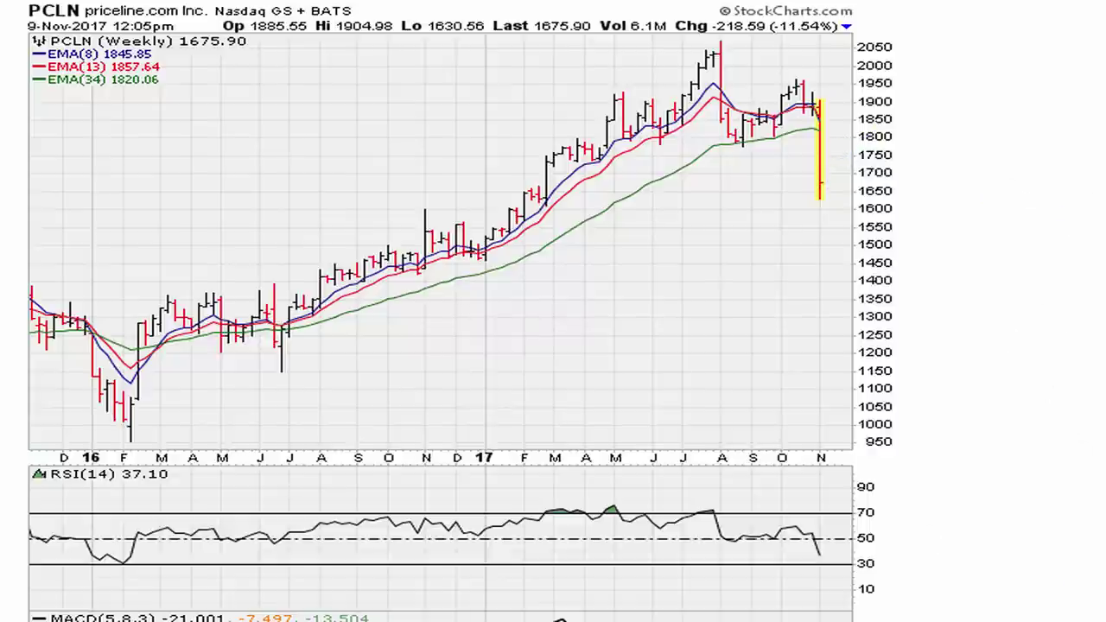
left_click_drag(804, 535, 837, 549)
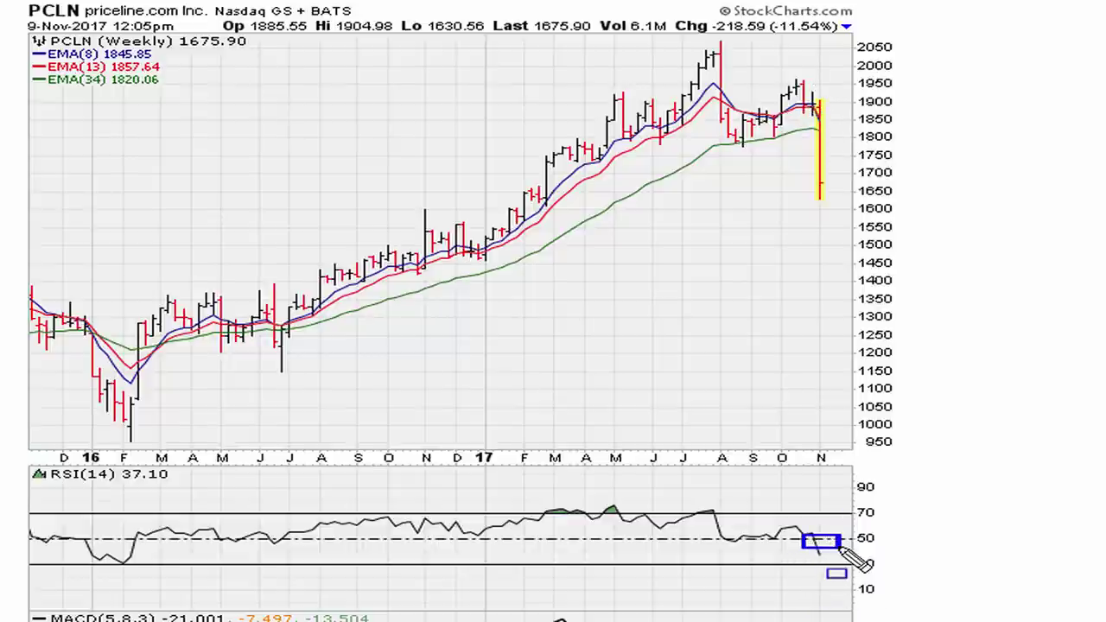
left_click_drag(808, 102, 847, 218)
key("e")
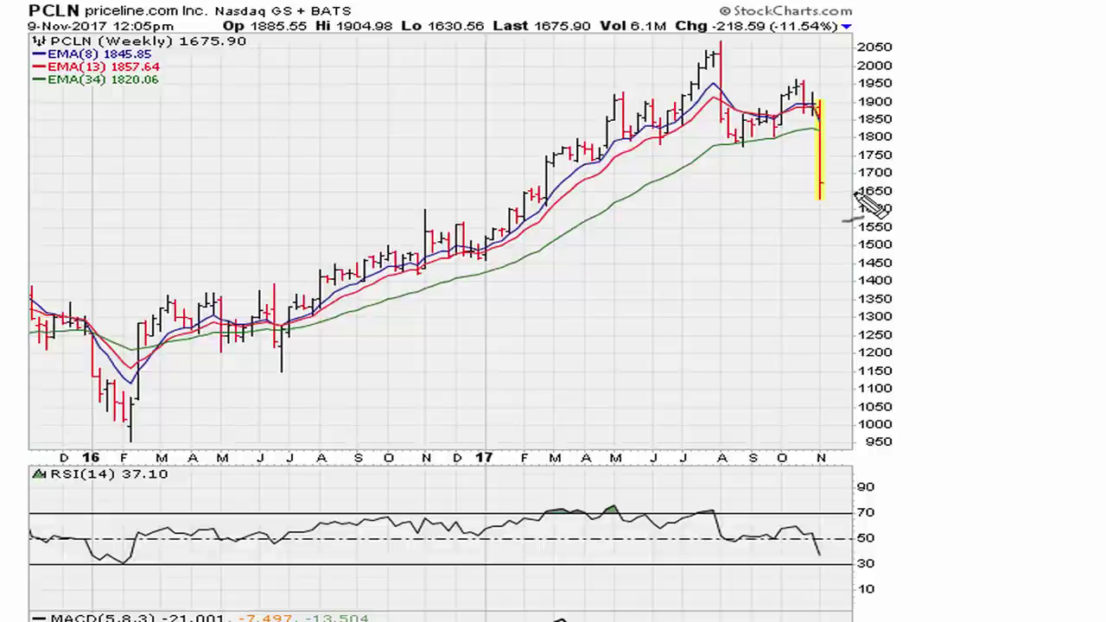
- Draw a curved arrow rising from the November 2017 low to about the 2000 price level, and erase it
mouse_move(836, 199)
left_mouse_down()
mouse_move(860, 191)
mouse_move(889, 76)
mouse_move(896, 93)
mouse_move(881, 93)
left_mouse_up()
left_click_drag(900, 197, 919, 193)
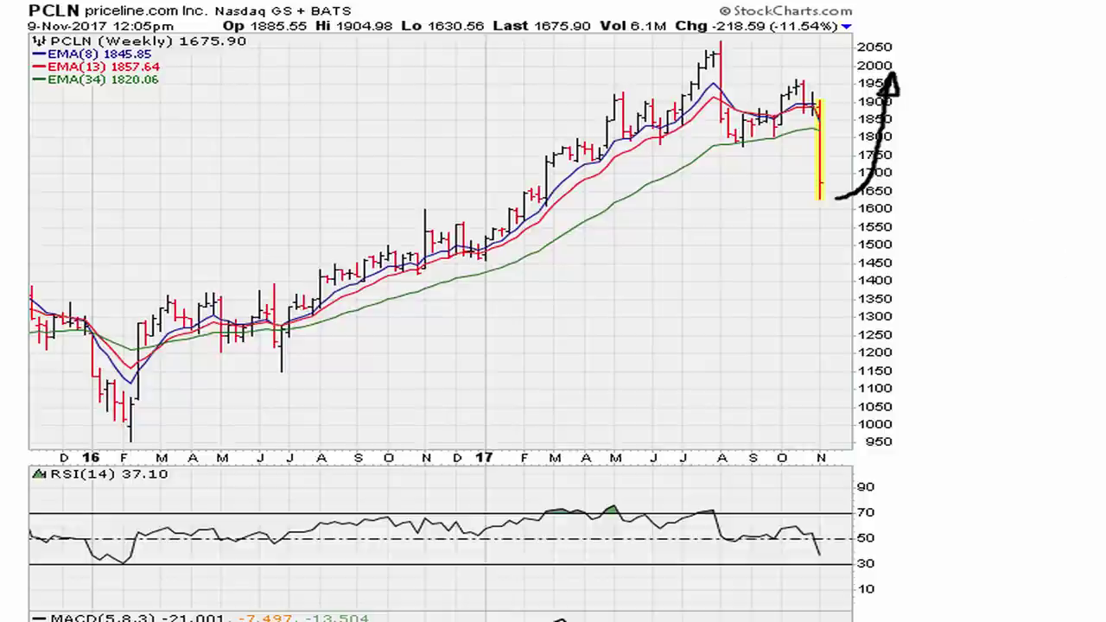
key("e")
- Draw a rising RSI line from the early 2016 low to August 2017, and box the August break on the RSI and price
left_click_drag(164, 560, 124, 562)
mouse_move(207, 555)
left_mouse_down()
mouse_move(719, 523)
mouse_move(735, 531)
left_mouse_up()
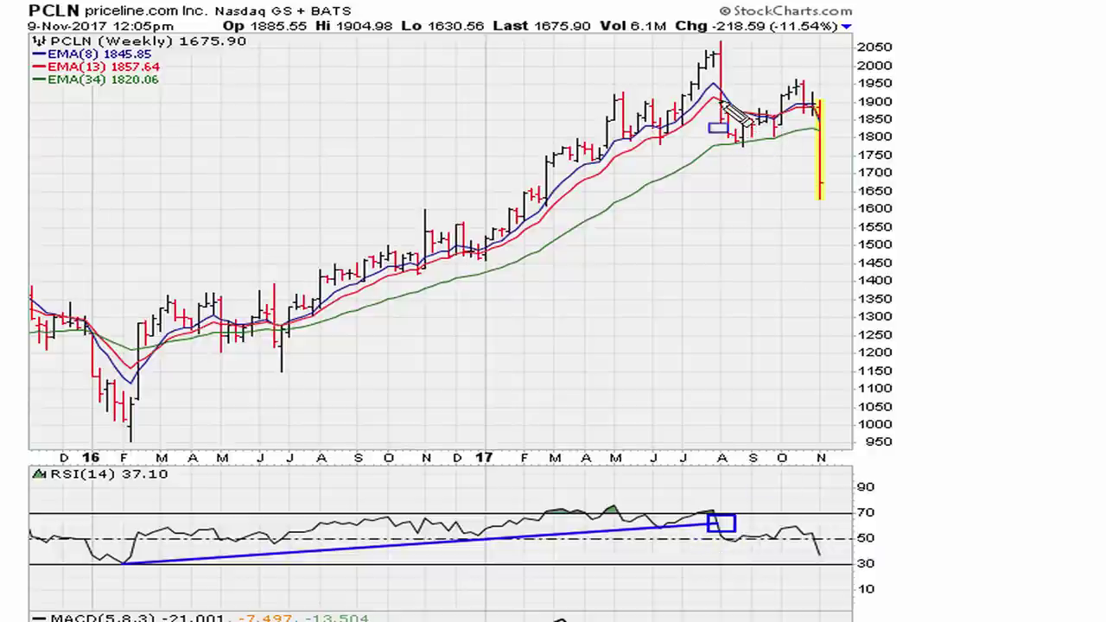
left_click_drag(712, 42, 730, 126)
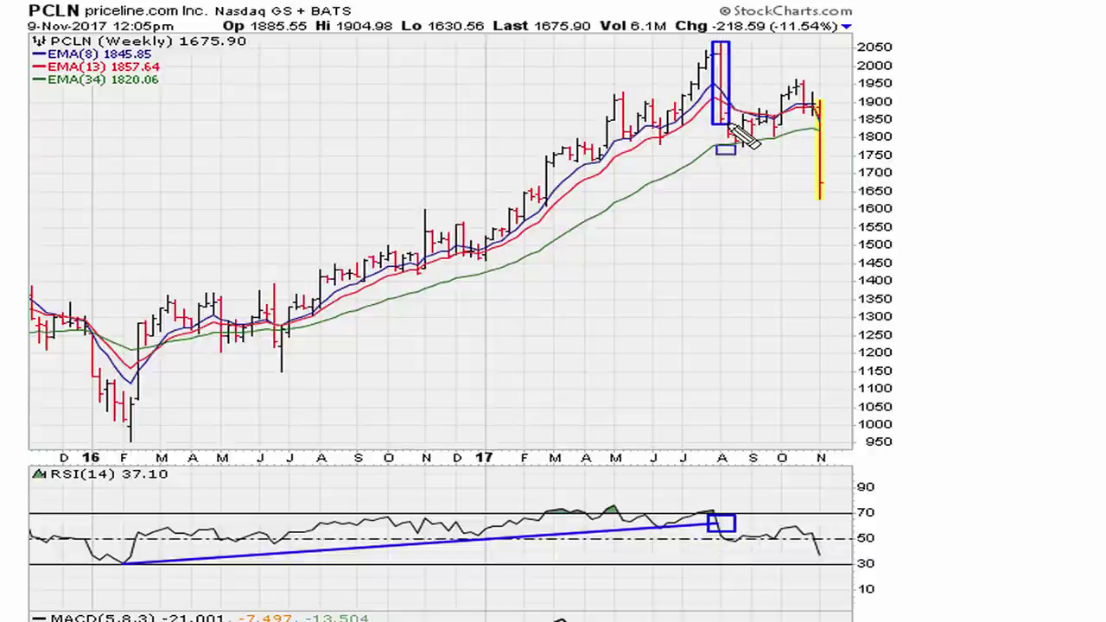
- Draw a horizontal line from the boxed August 2017 RSI break to beyond the chart's edge
key("ctrl+z")
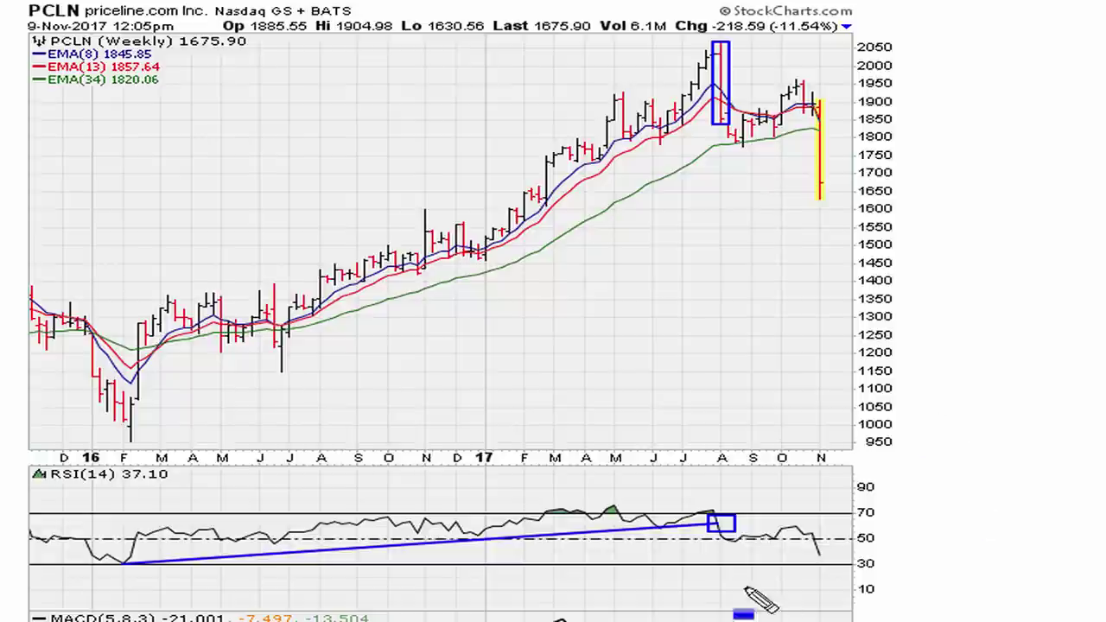
left_click_drag(716, 522, 761, 523)
key("ctrl+z")
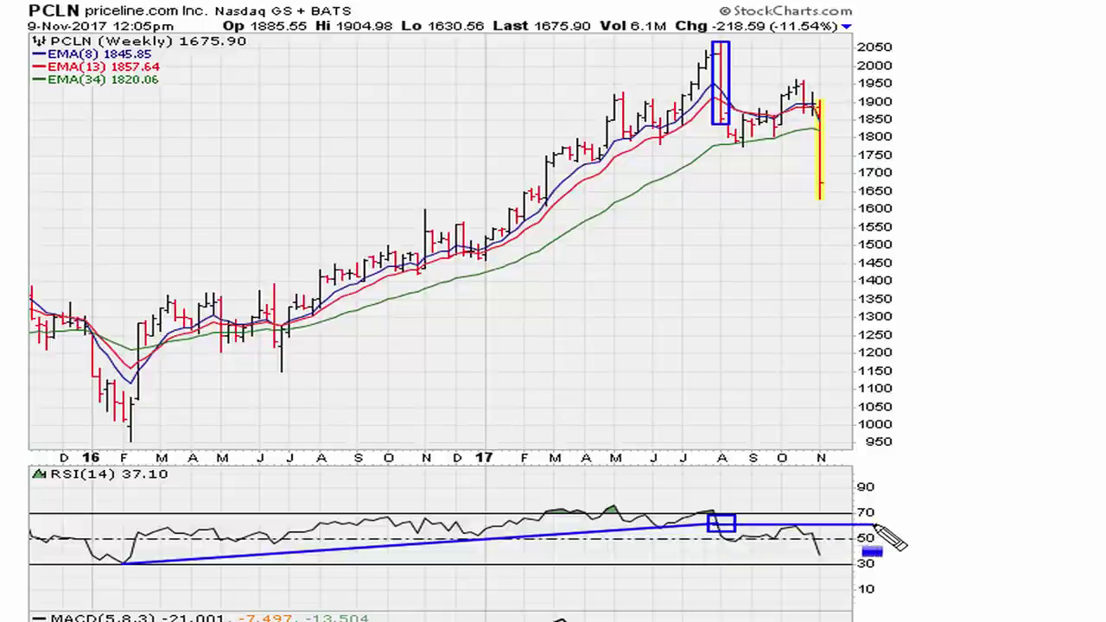
left_click_drag(732, 524, 948, 525)
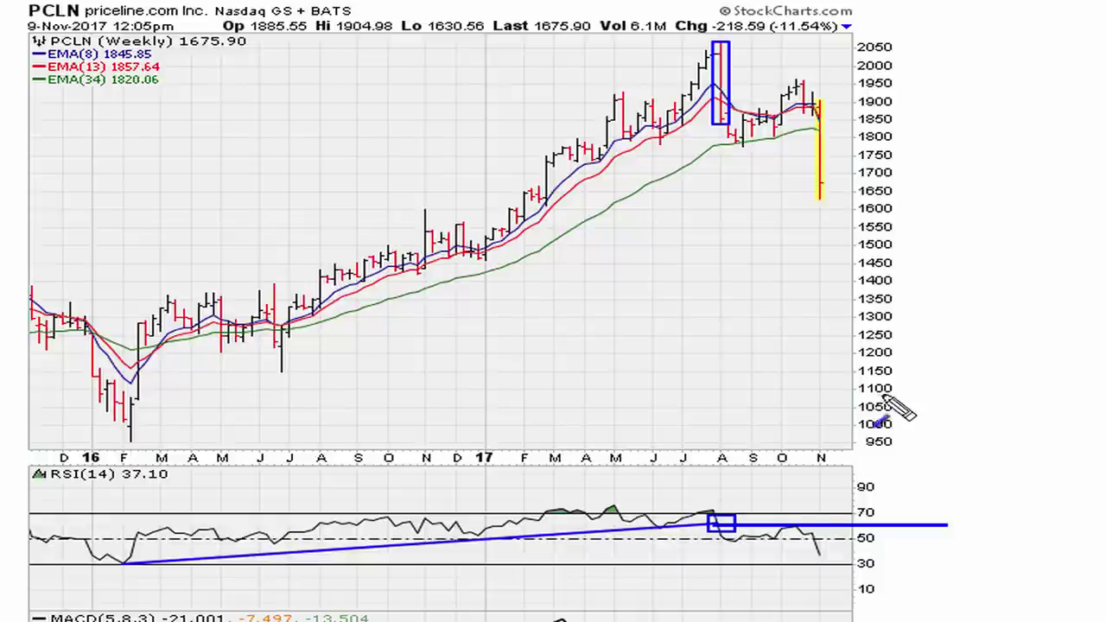
- Mark the October 2017 peak on the RSI and price with boxes, and point an arrow down along the following price drop
left_click_drag(819, 480, 800, 523)
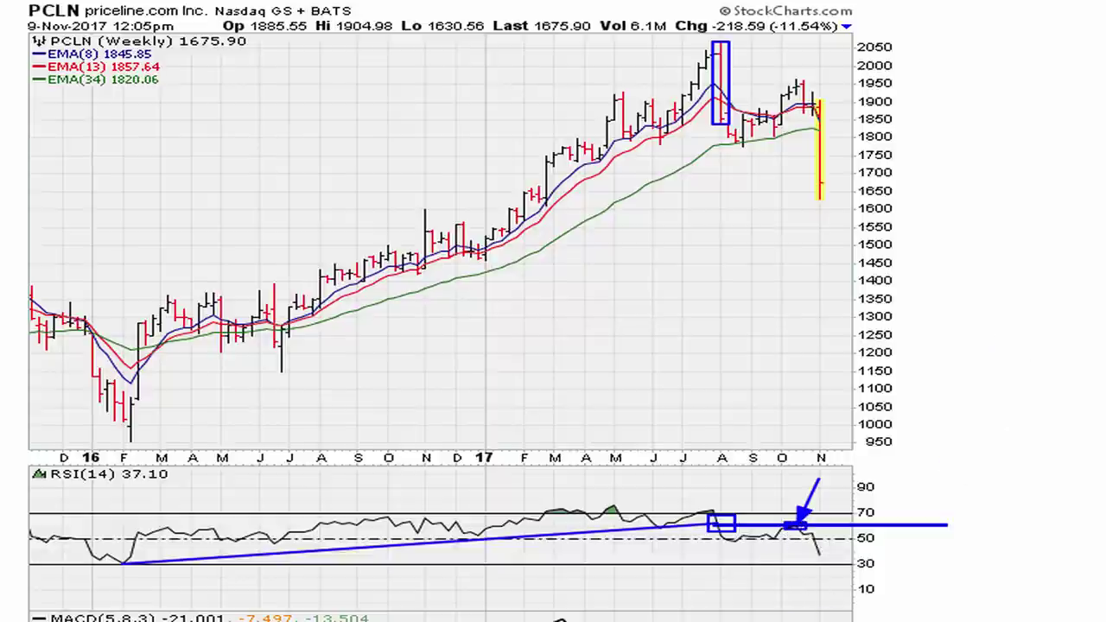
left_click_drag(789, 81, 811, 94)
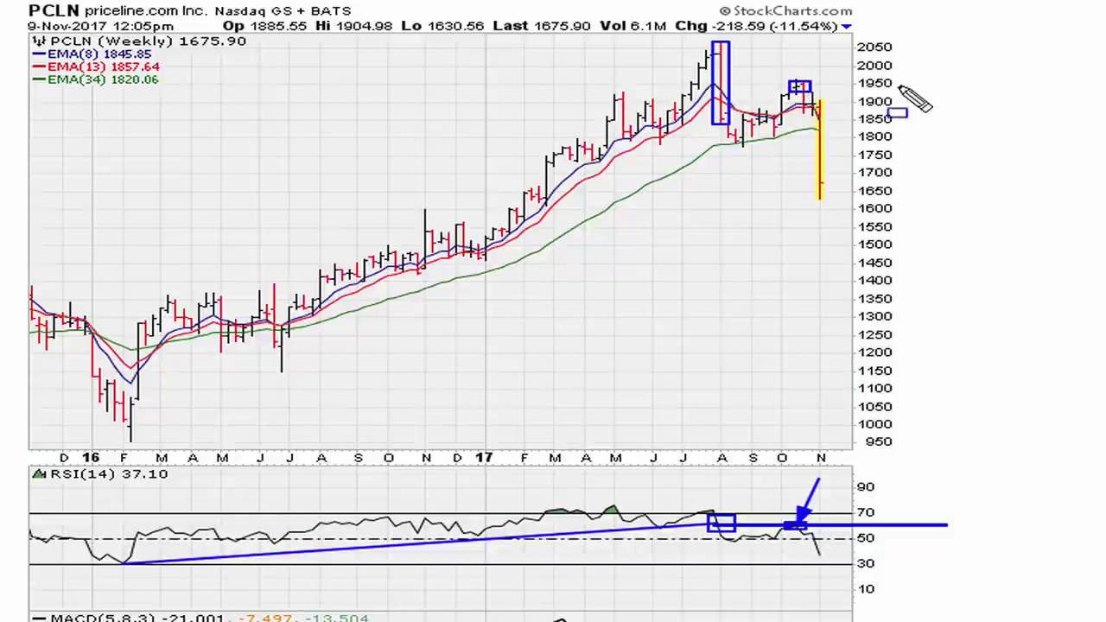
mouse_move(815, 86)
left_mouse_down()
mouse_move(840, 121)
mouse_move(852, 226)
mouse_move(852, 213)
left_mouse_up()
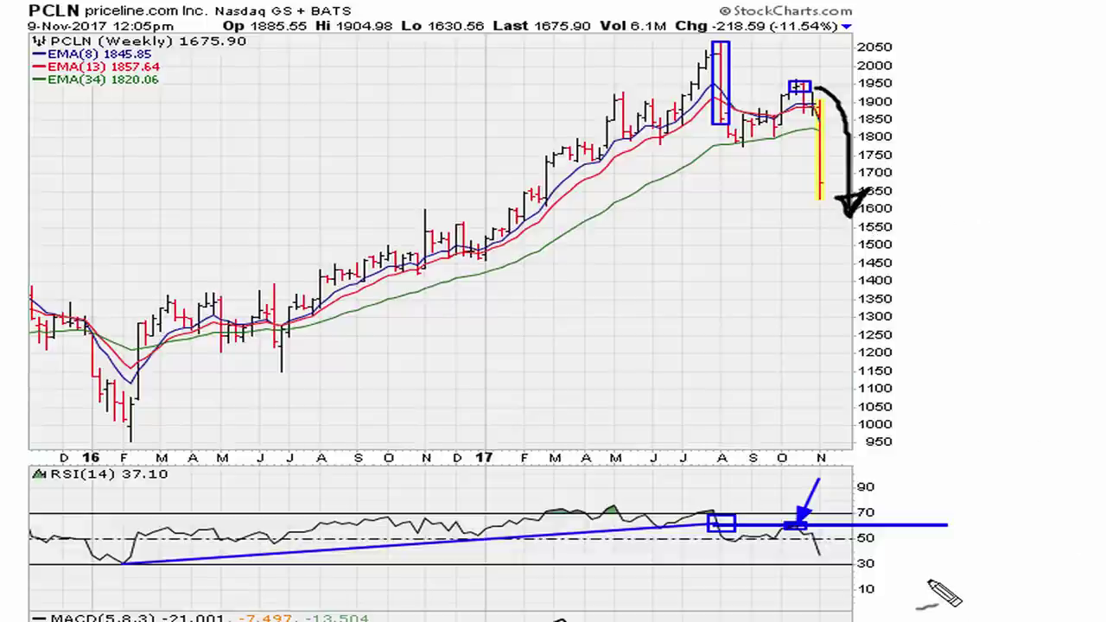
- Circle the far end of the horizontal RSI line, label it "≈61.8" and clear the annotations
mouse_move(928, 517)
left_mouse_down()
mouse_move(941, 509)
mouse_move(953, 533)
mouse_move(922, 521)
left_mouse_up()
mouse_move(935, 426)
left_mouse_down()
mouse_move(920, 450)
mouse_move(958, 469)
left_mouse_up()
left_click(972, 454)
mouse_move(1001, 437)
left_mouse_down()
mouse_move(995, 424)
mouse_move(1006, 475)
mouse_move(1015, 426)
left_mouse_up()
mouse_move(872, 464)
left_mouse_down()
mouse_move(898, 458)
mouse_move(910, 439)
mouse_move(912, 461)
left_mouse_up()
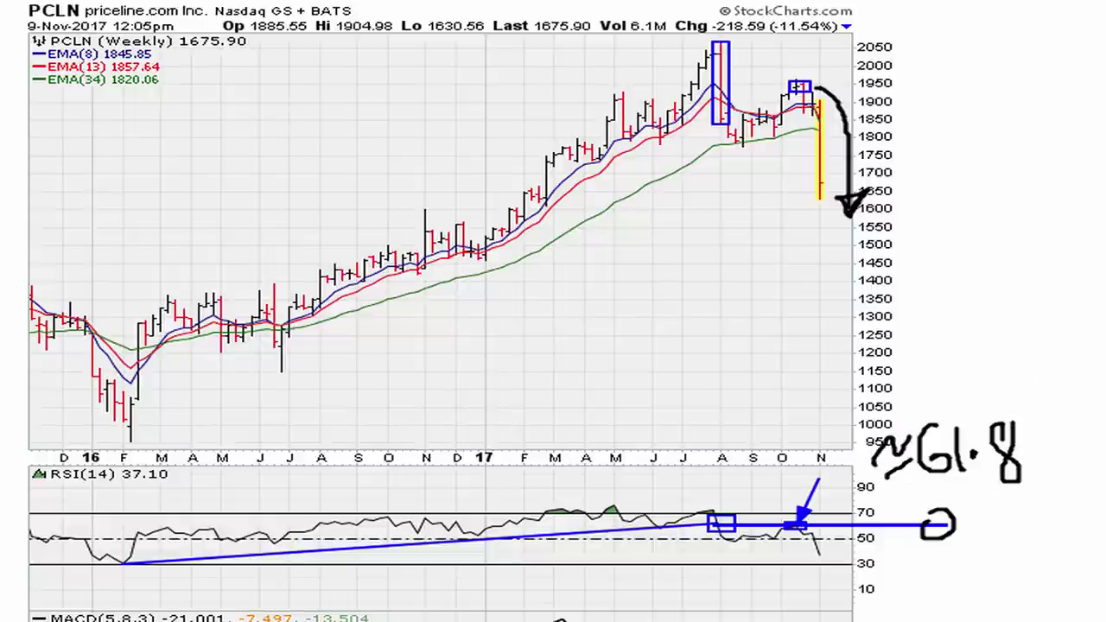
key("Escape")
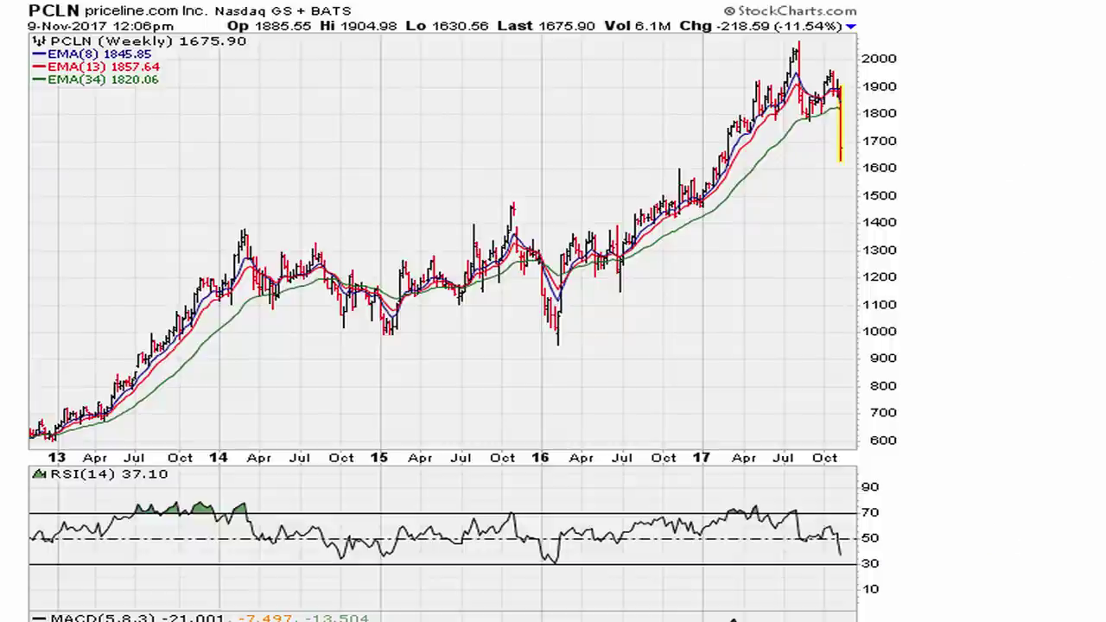
- Write "61.8 = 38.2" by hand across the 2013–2017 weekly price chart
mouse_move(698, 281)
left_mouse_down()
mouse_move(691, 340)
mouse_move(691, 313)
mouse_move(707, 334)
mouse_move(730, 304)
left_mouse_up()
mouse_move(762, 270)
left_mouse_down()
mouse_move(748, 322)
mouse_move(762, 269)
mouse_move(808, 297)
left_mouse_up()
left_click_drag(829, 259, 845, 313)
mouse_move(898, 252)
left_mouse_down()
mouse_move(877, 298)
mouse_move(898, 255)
mouse_move(949, 281)
left_mouse_up()
left_click(916, 307)
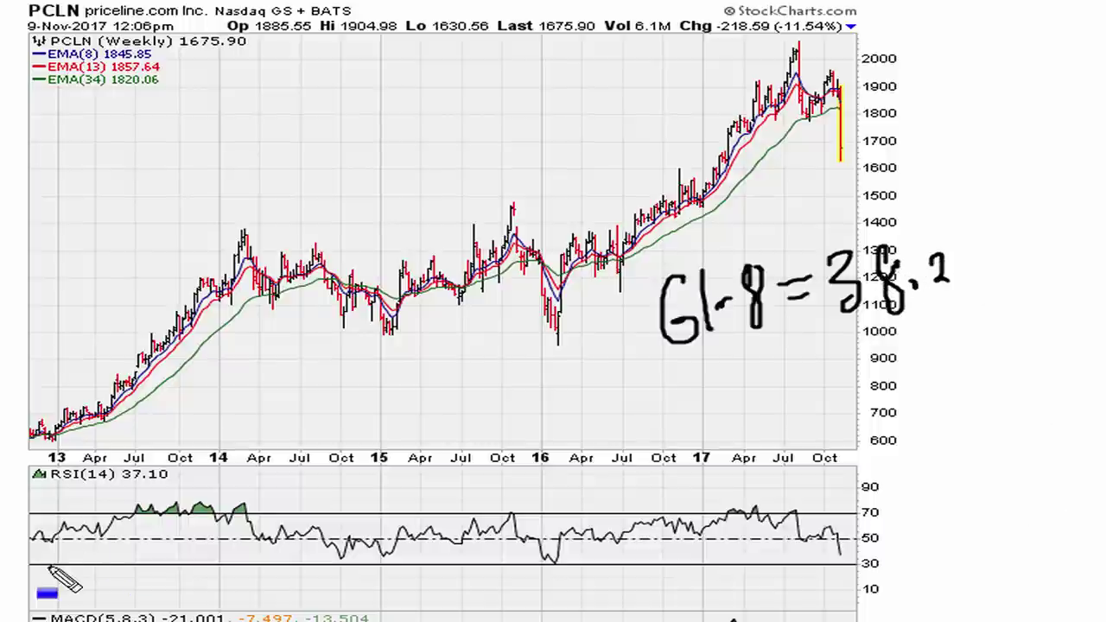
- Draw a horizontal RSI line near 38 and box the late 2014, early 2015 and early 2016 lows on the RSI and price
left_click_drag(35, 556, 972, 553)
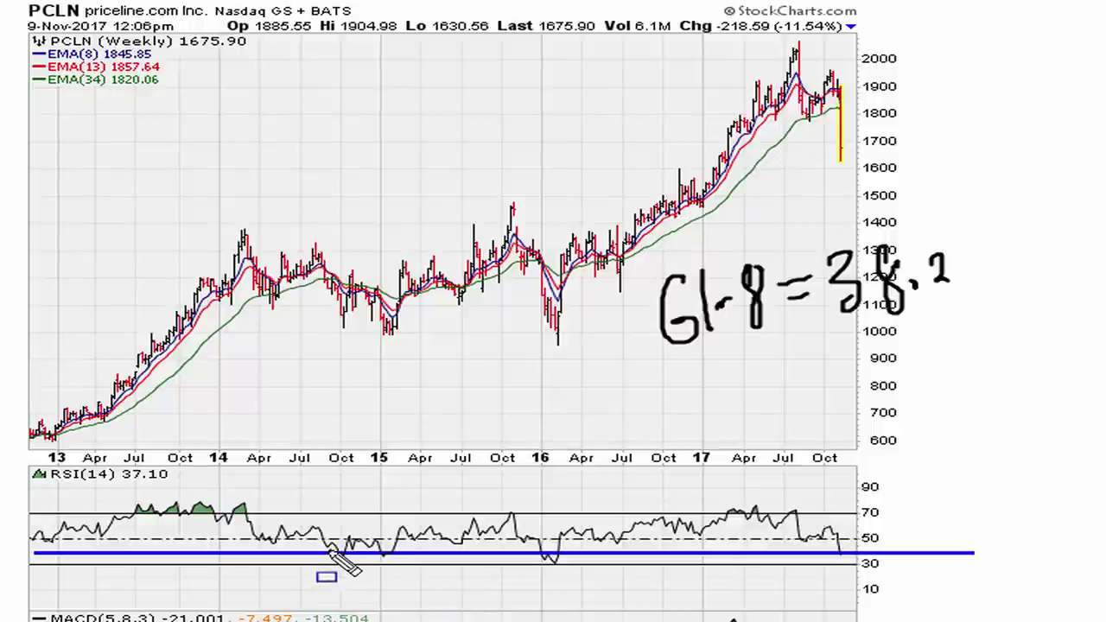
left_click_drag(338, 310, 351, 324)
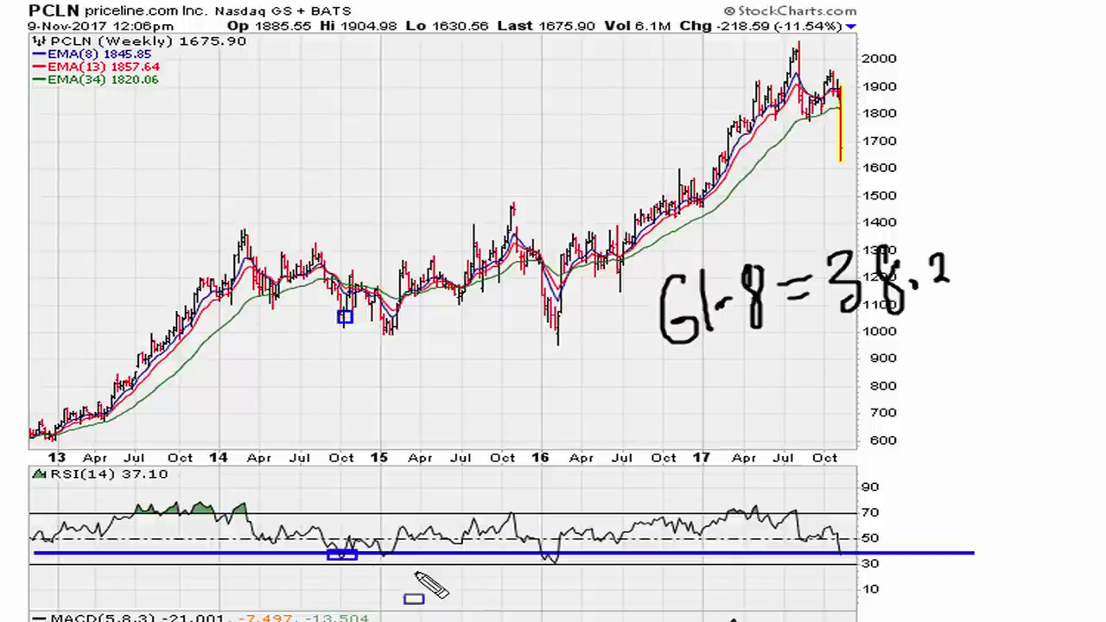
left_click_drag(377, 547, 400, 560)
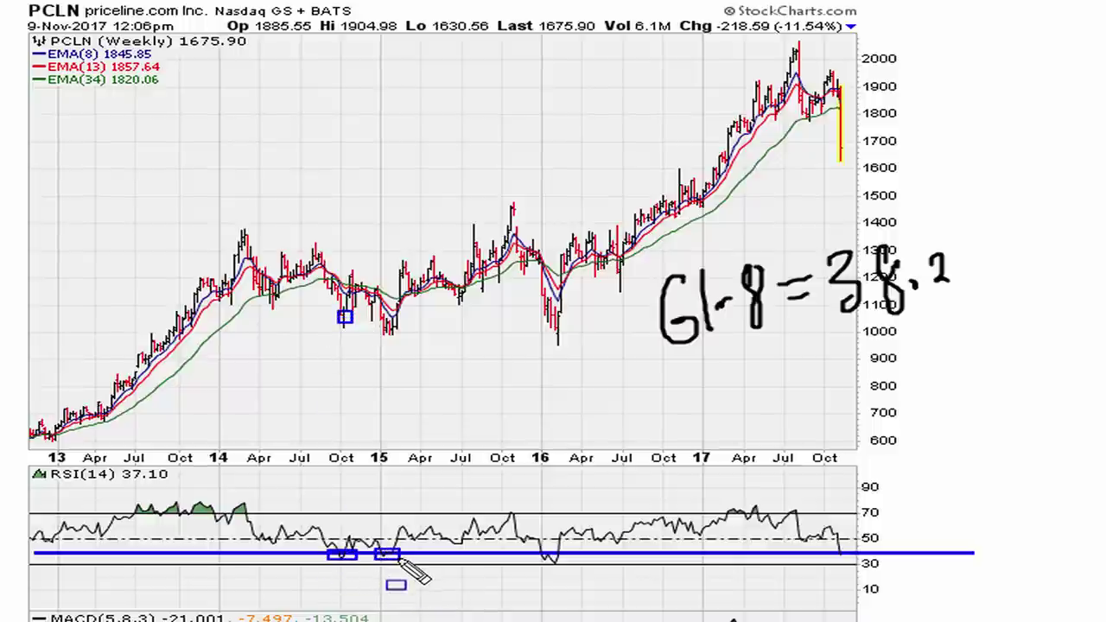
left_click_drag(331, 310, 345, 324)
left_click_drag(375, 548, 399, 560)
left_click_drag(380, 322, 403, 337)
mouse_move(546, 286)
left_mouse_down()
mouse_move(553, 553)
mouse_move(532, 549)
mouse_move(573, 566)
left_mouse_up()
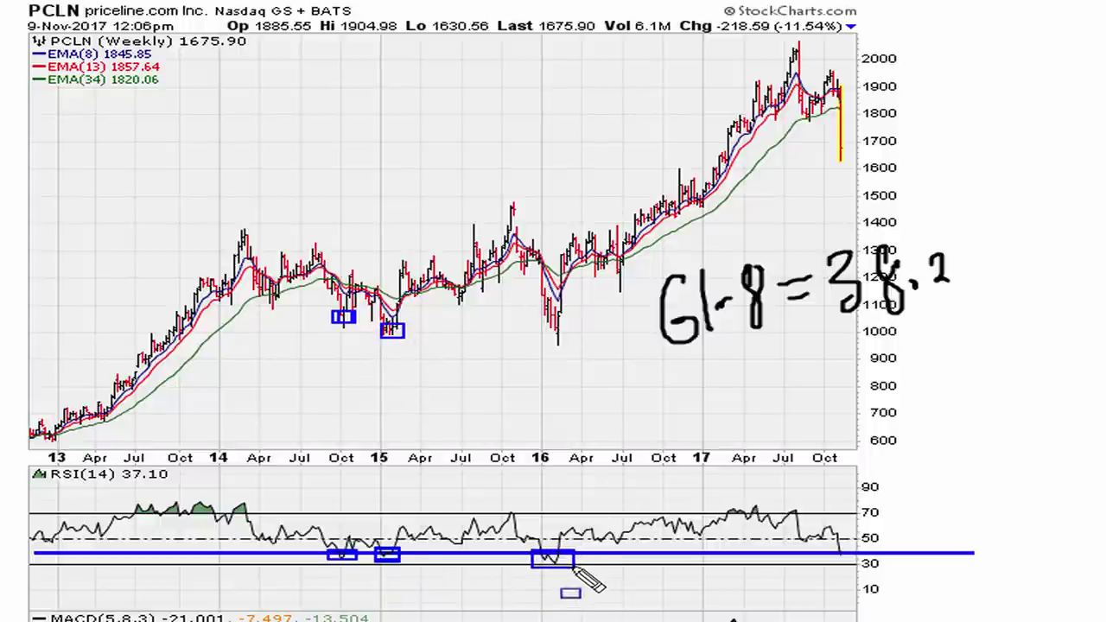
left_click_drag(536, 309, 570, 333)
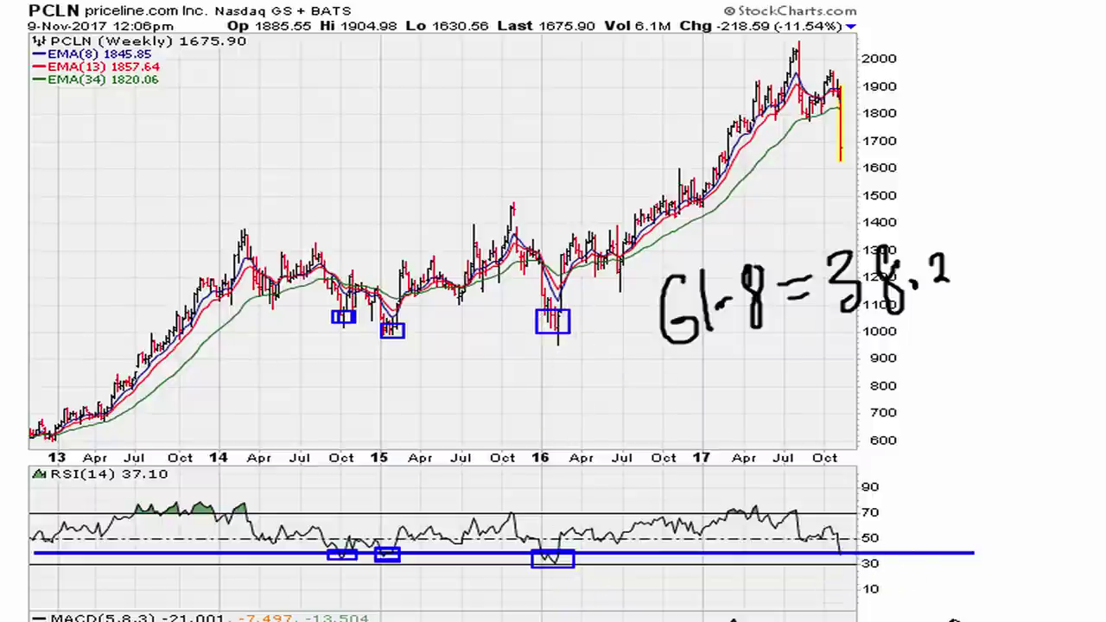
- Write "???" above the RSI line's end, add a small upward arrow at the latest reading and clear the annotations
left_click_drag(923, 486, 945, 532)
left_click_drag(964, 480, 974, 518)
left_click(974, 527)
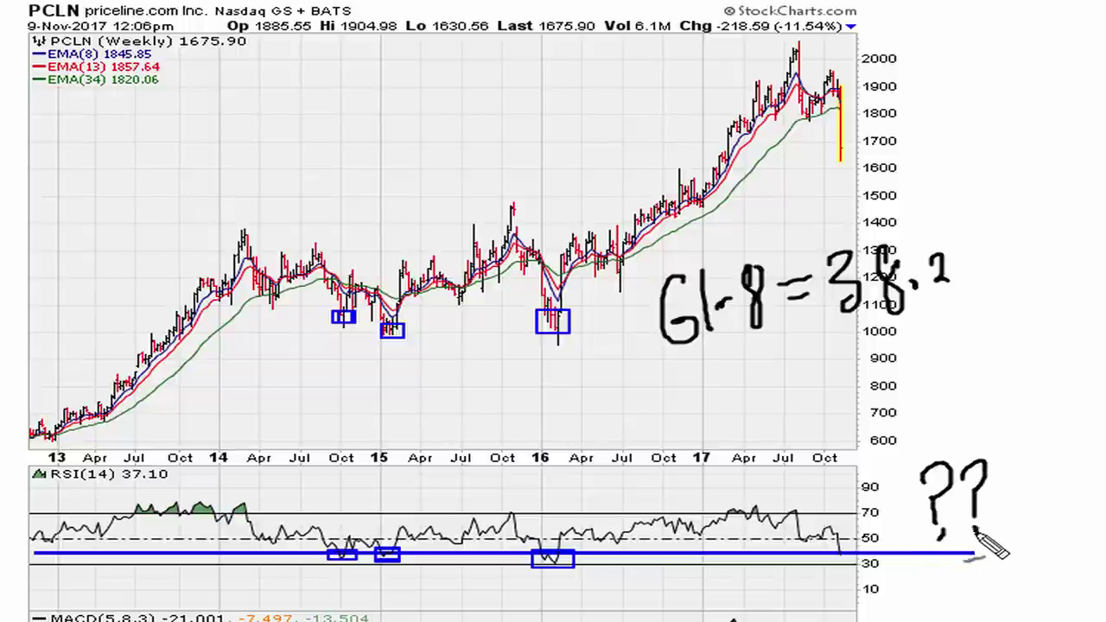
left_click_drag(992, 481, 1002, 516)
left_click(1002, 529)
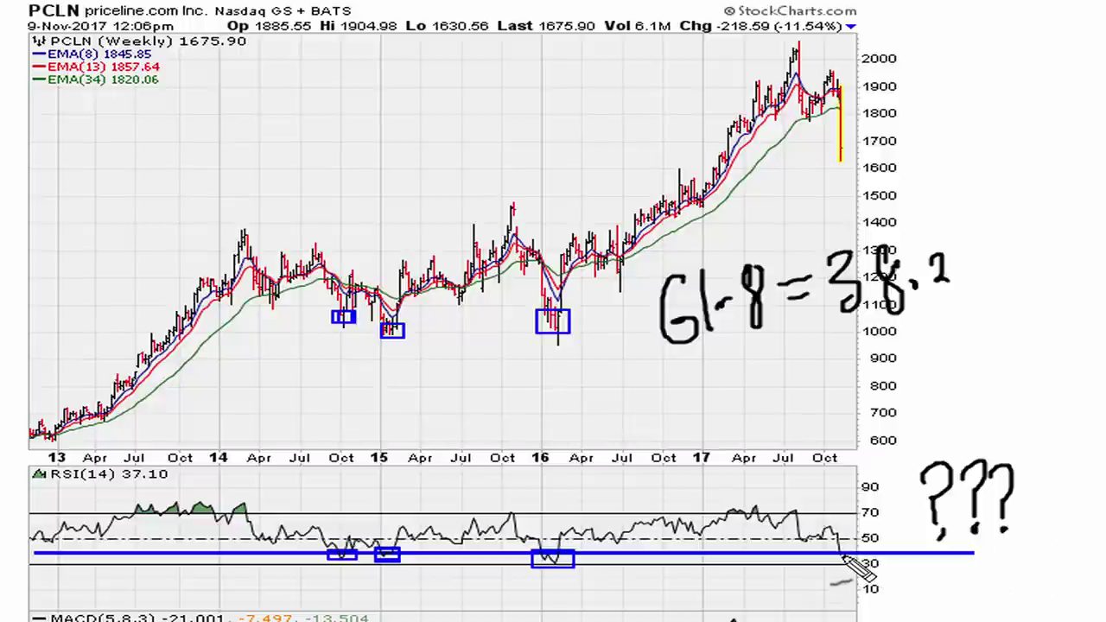
mouse_move(842, 552)
left_mouse_down()
mouse_move(861, 521)
mouse_move(872, 540)
left_mouse_up()
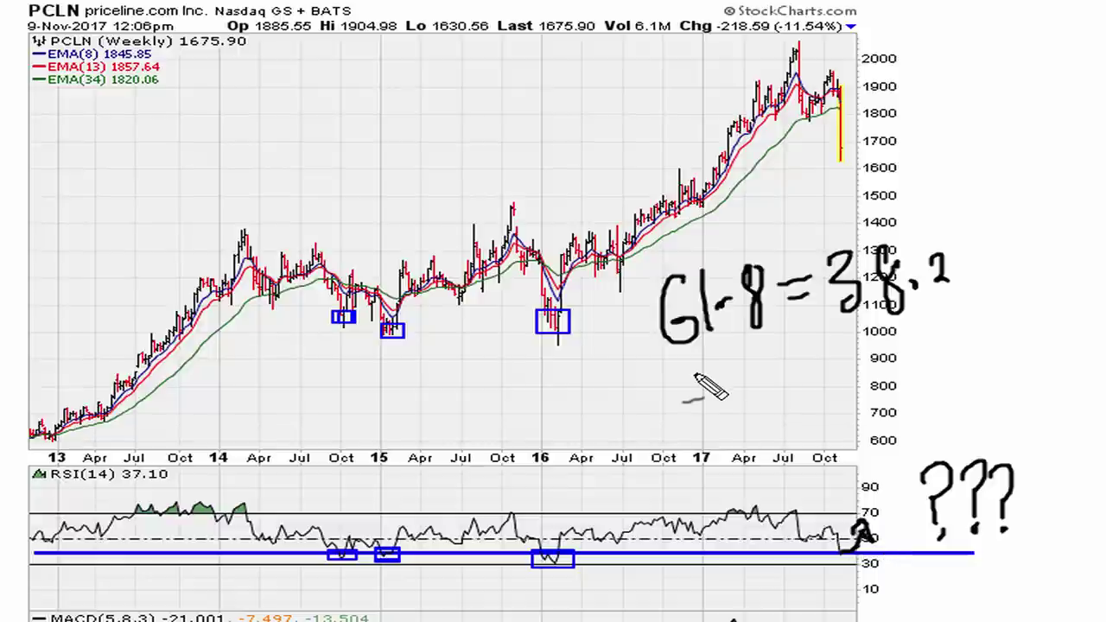
key("Escape")
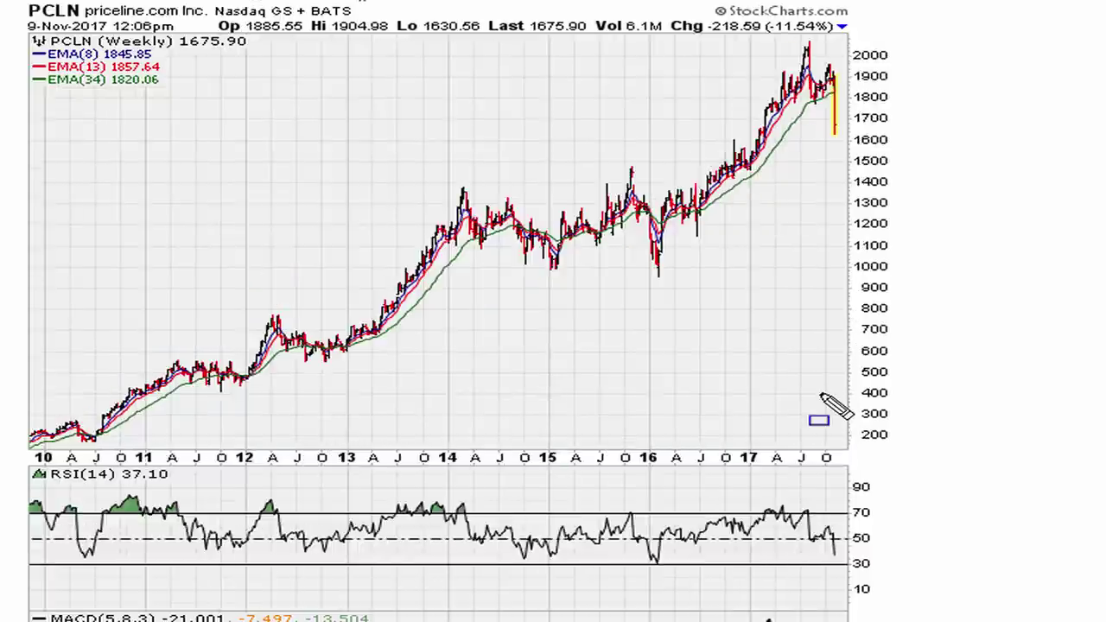
- Draw a horizontal RSI line near 40 on the 2010–2017 chart and box the mid-2010 and late 2011 RSI and price lows
key("ctrl+2")
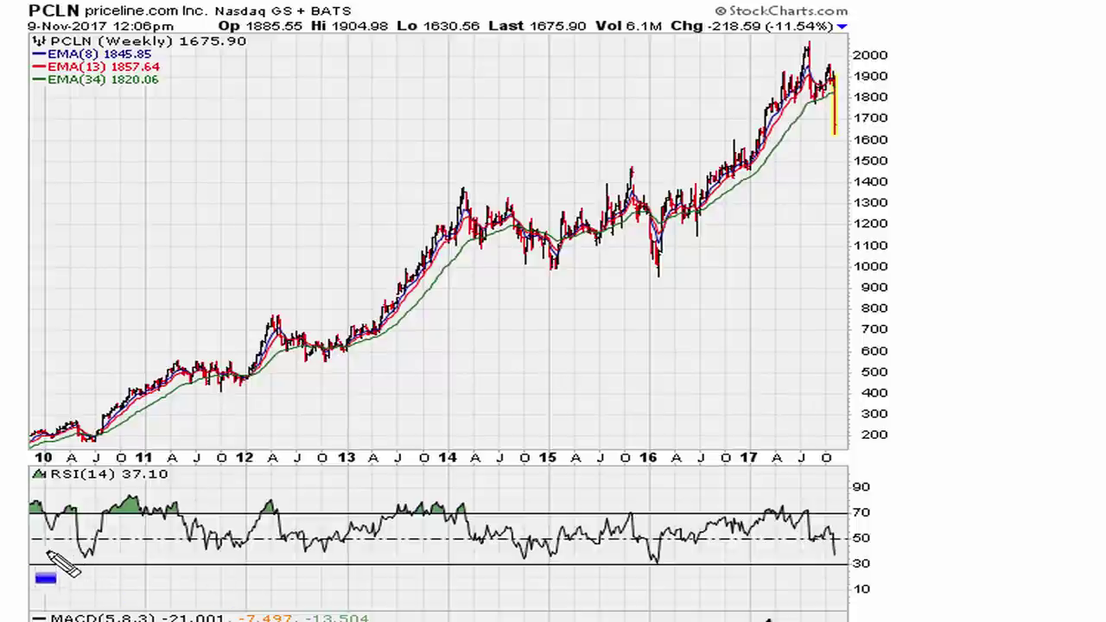
mouse_move(35, 553)
left_mouse_down()
mouse_move(899, 551)
mouse_move(915, 563)
mouse_move(919, 551)
left_mouse_up()
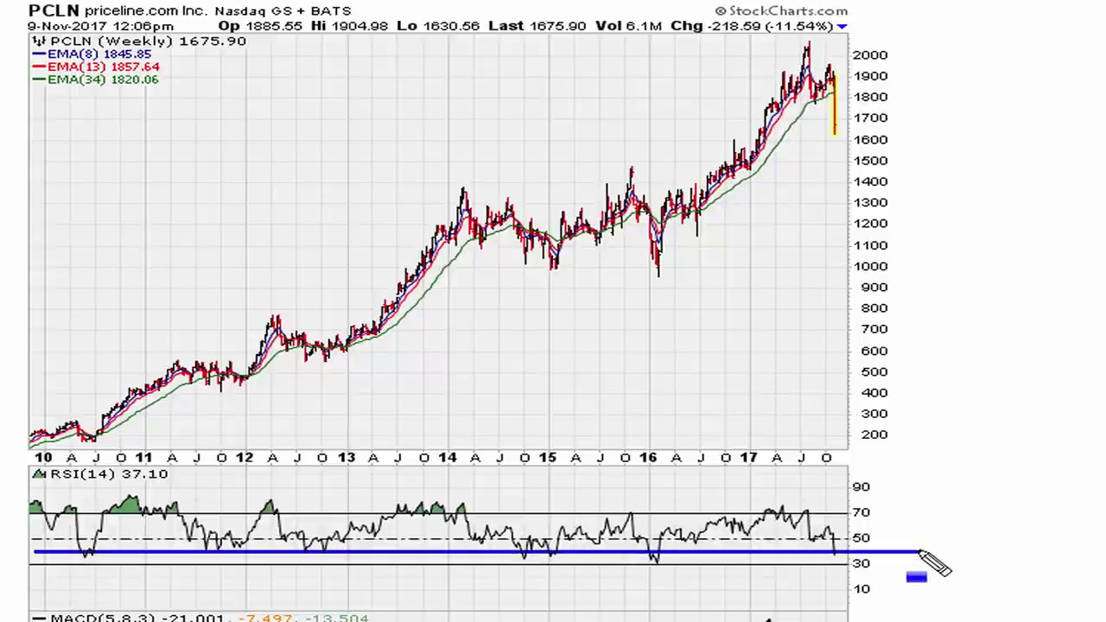
mouse_move(76, 549)
left_mouse_down()
mouse_move(98, 550)
mouse_move(98, 562)
left_mouse_up()
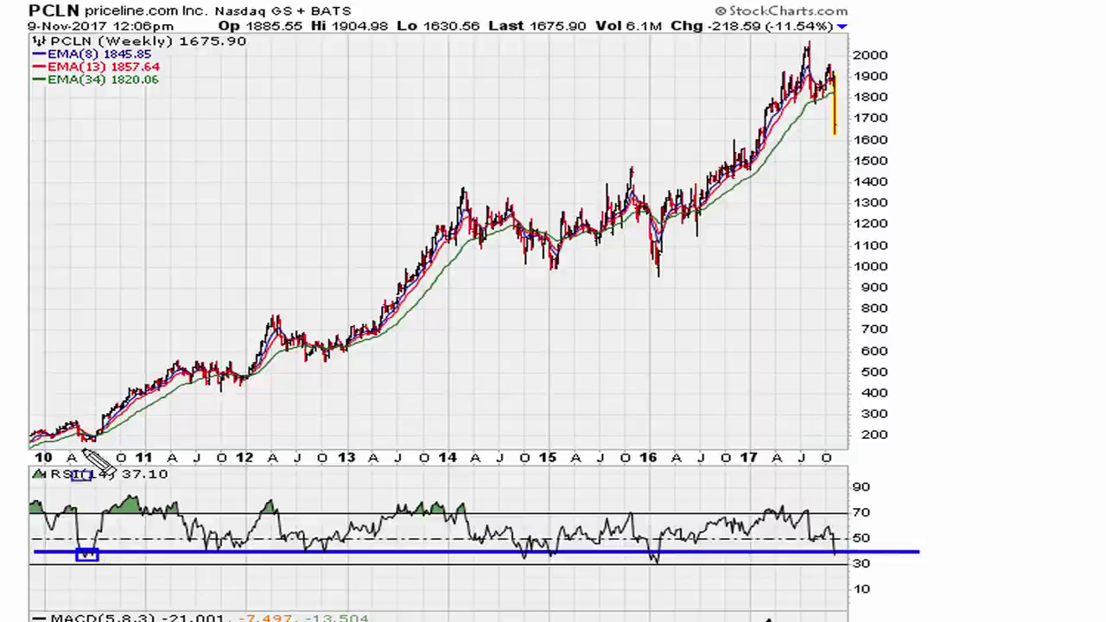
left_click_drag(82, 434, 104, 447)
left_click_drag(215, 577, 234, 588)
left_click_drag(204, 544, 229, 557)
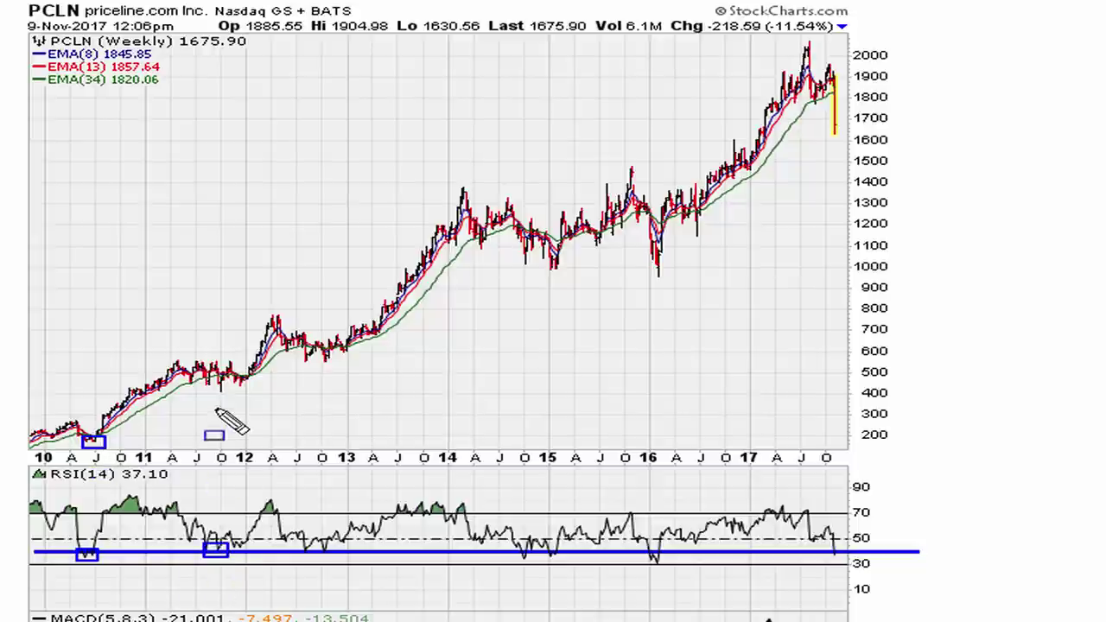
left_click_drag(206, 377, 228, 395)
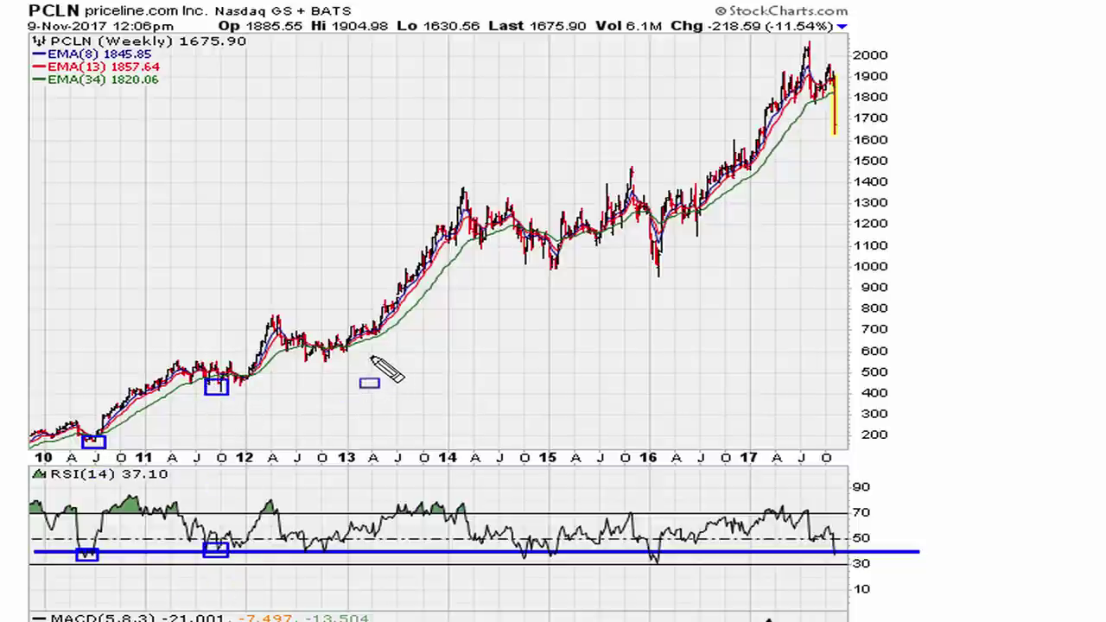
- Box the two RSI lows in the second half of 2012 and their matching price lows
left_click_drag(298, 544, 317, 557)
left_click_drag(298, 356, 317, 367)
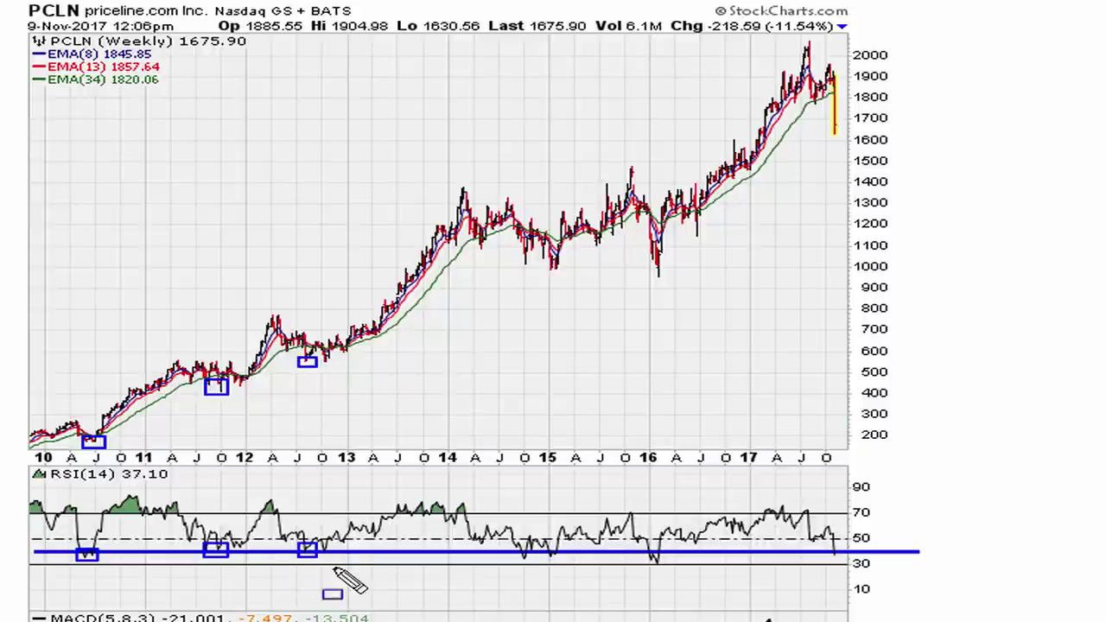
left_click_drag(317, 544, 336, 557)
left_click_drag(319, 356, 338, 367)
- Box the late 2014 and early 2015 RSI lows and their matching price lows
left_click_drag(511, 544, 537, 563)
left_click_drag(516, 245, 532, 259)
left_click_drag(542, 548, 562, 560)
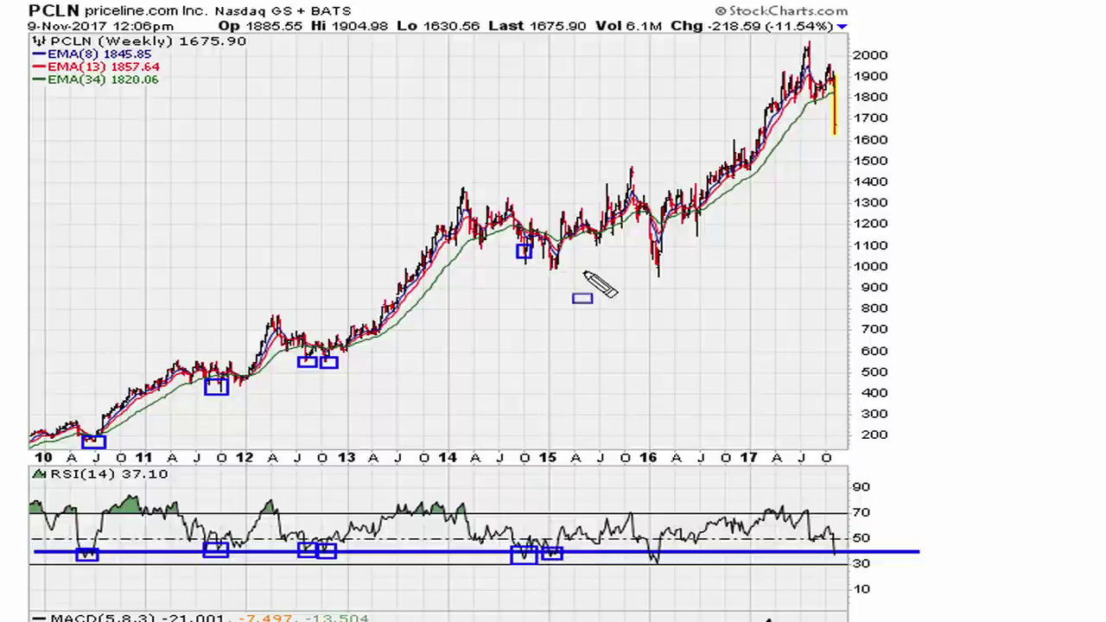
left_click_drag(546, 260, 563, 270)
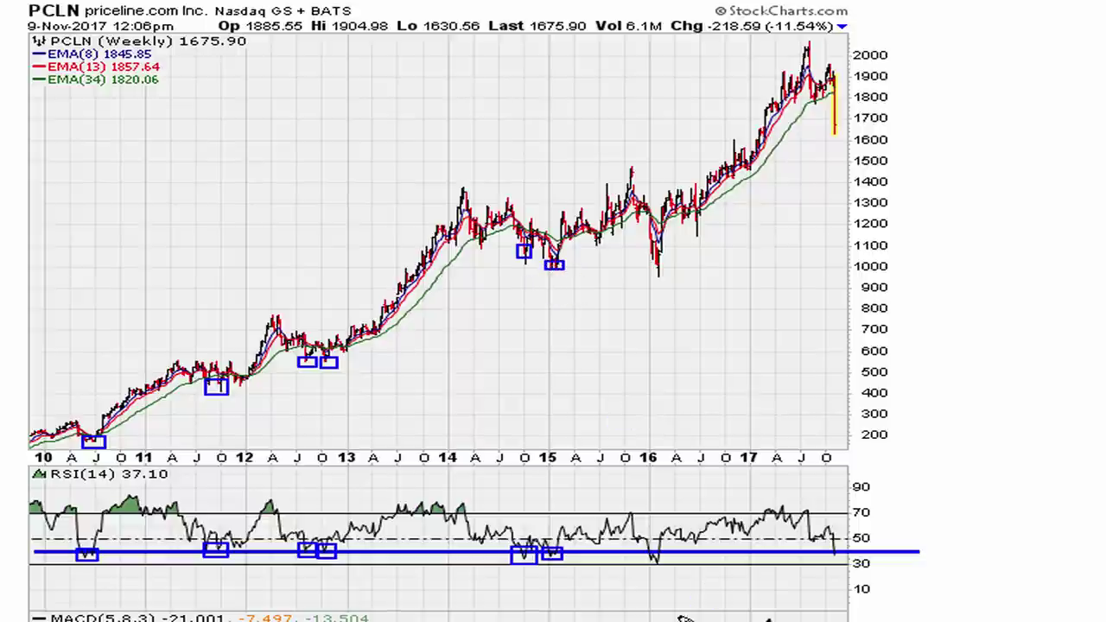
- Box the early 2016 RSI and price lows and the latest November 2017 RSI reading, and clear the annotations
left_click_drag(642, 549, 675, 562)
left_click_drag(646, 255, 670, 273)
left_click_drag(834, 547, 848, 560)
key("Escape")
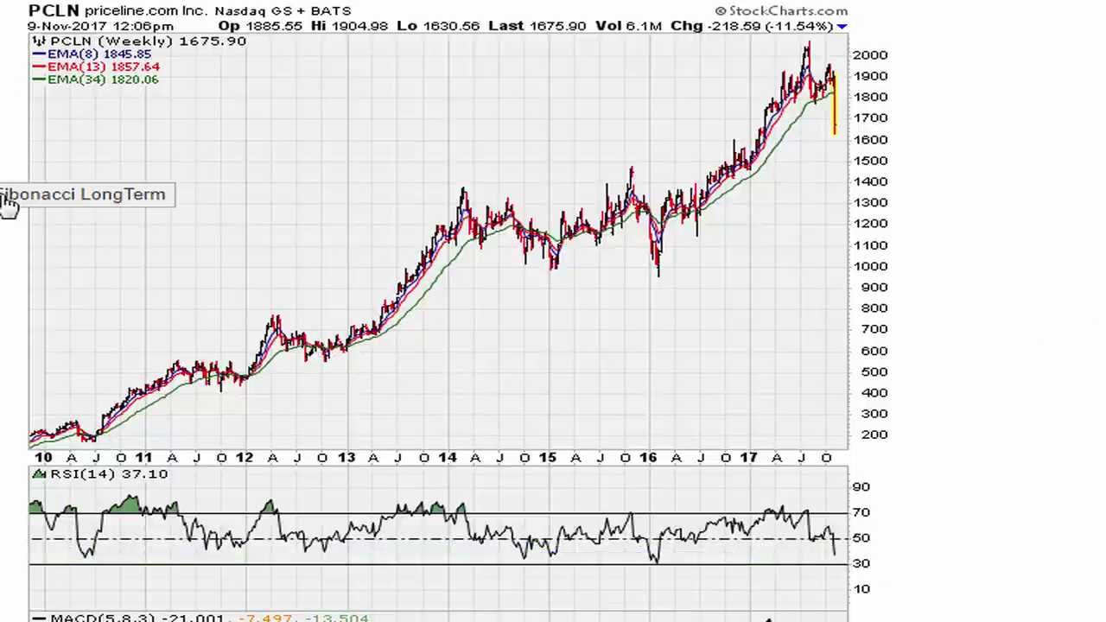
- Open PCLN's monthly chart for 2015–2017, box the latest RSI reading near 50 and draw an upward arrow from it
left_click(95, 210)
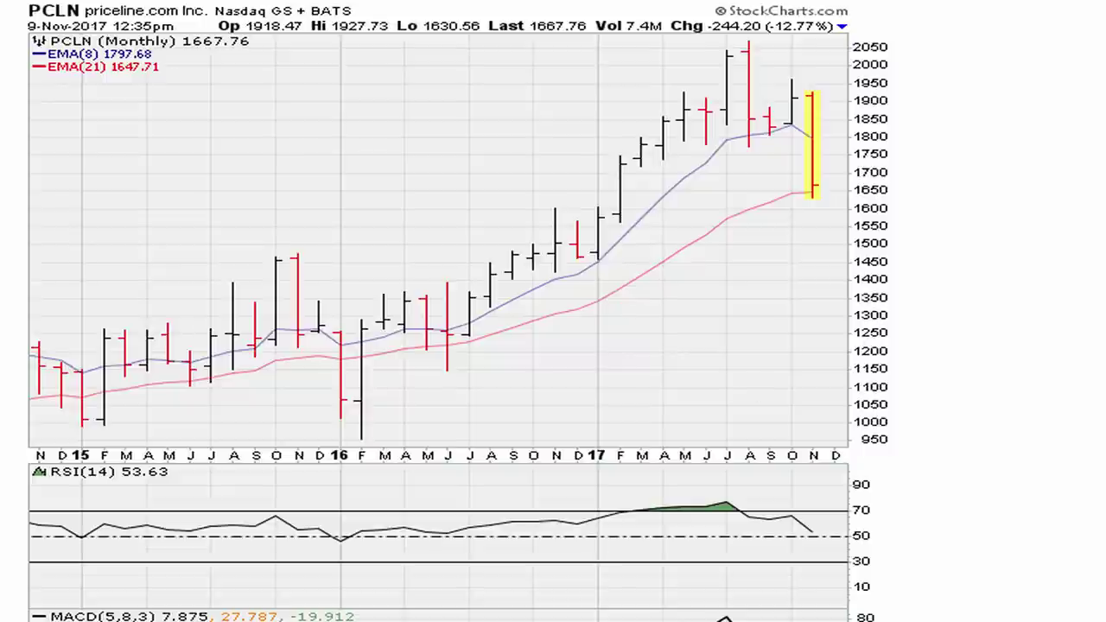
left_click_drag(801, 523, 849, 548)
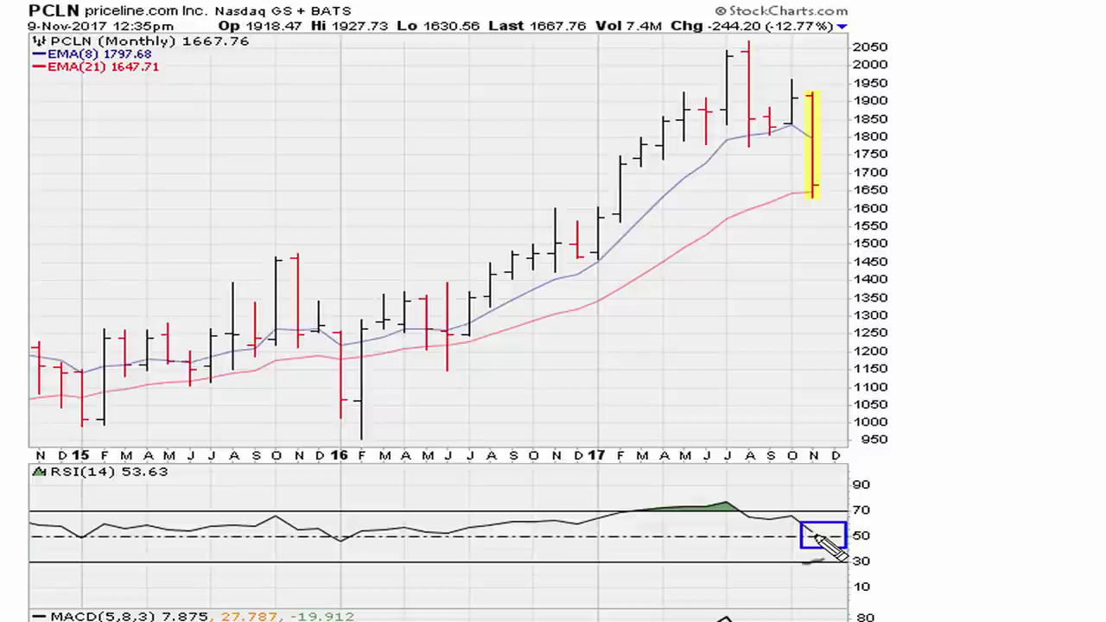
mouse_move(819, 535)
left_mouse_down()
mouse_move(855, 484)
mouse_move(845, 522)
mouse_move(849, 510)
mouse_move(871, 506)
mouse_move(832, 496)
left_mouse_up()
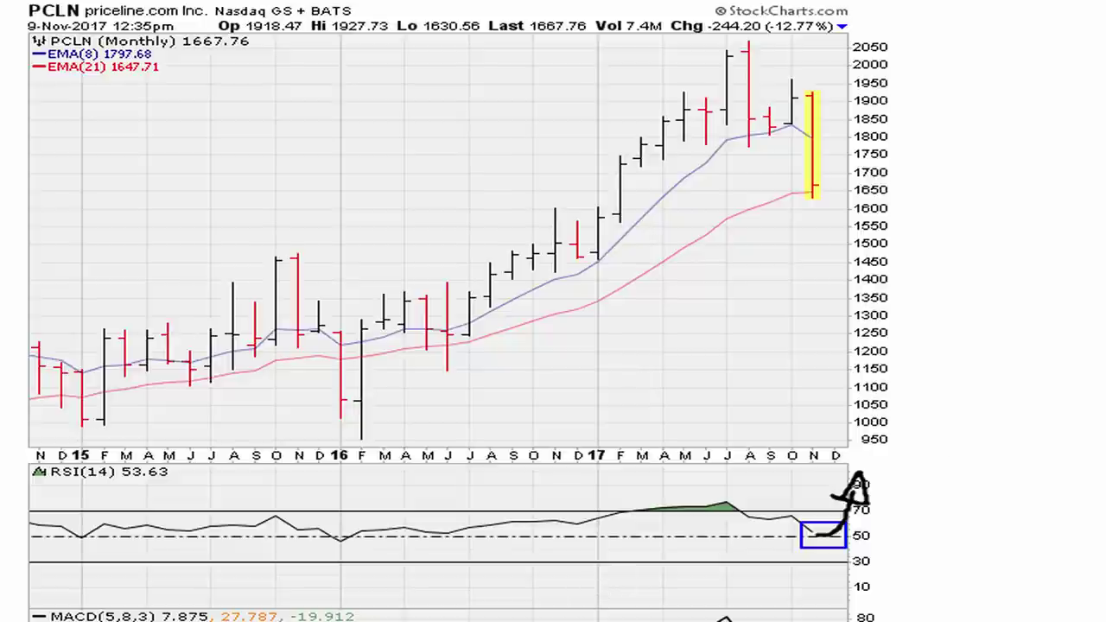
- Box the early 2016 RSI low and matching price closes, circle the price lows beneath them, and clear the annotations
left_click_drag(325, 530, 361, 549)
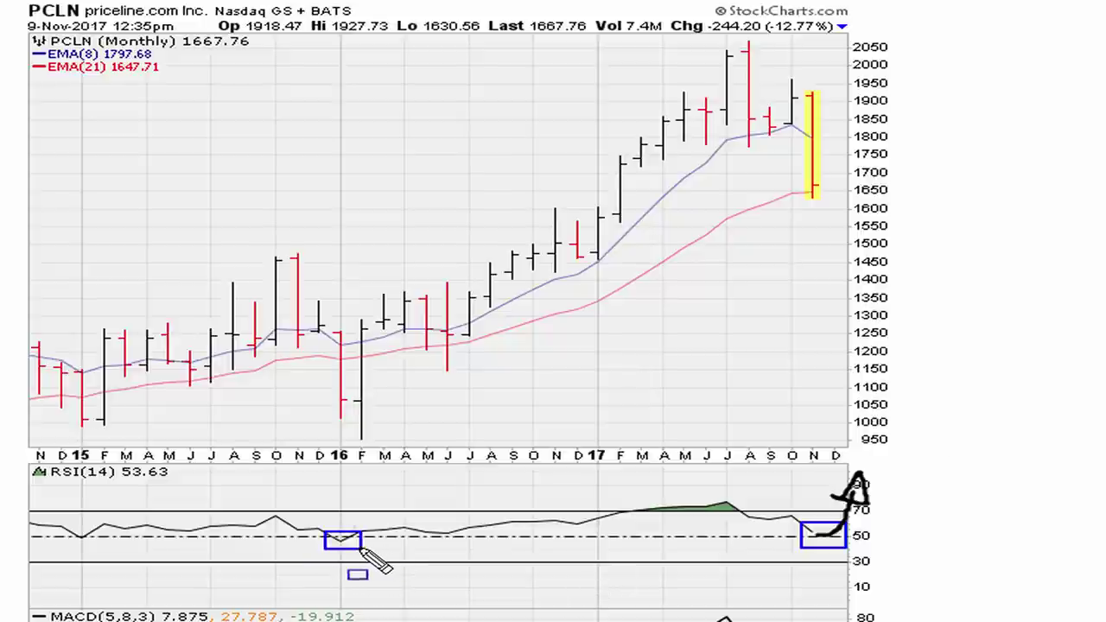
left_click_drag(329, 390, 389, 413)
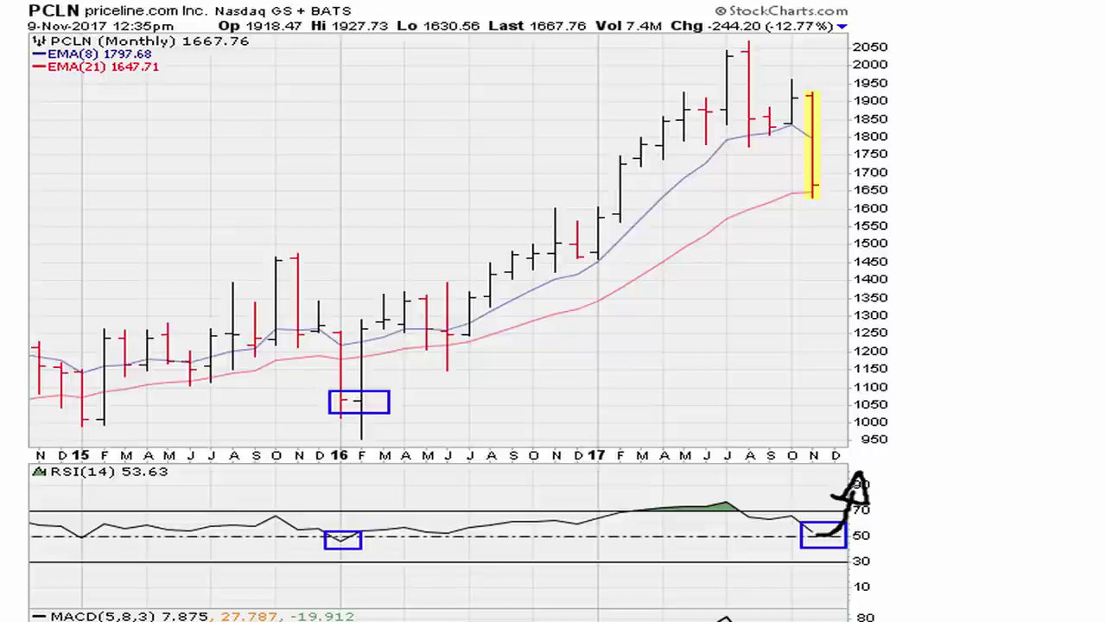
mouse_move(331, 410)
left_mouse_down()
mouse_move(381, 425)
mouse_move(354, 441)
mouse_move(333, 413)
left_mouse_up()
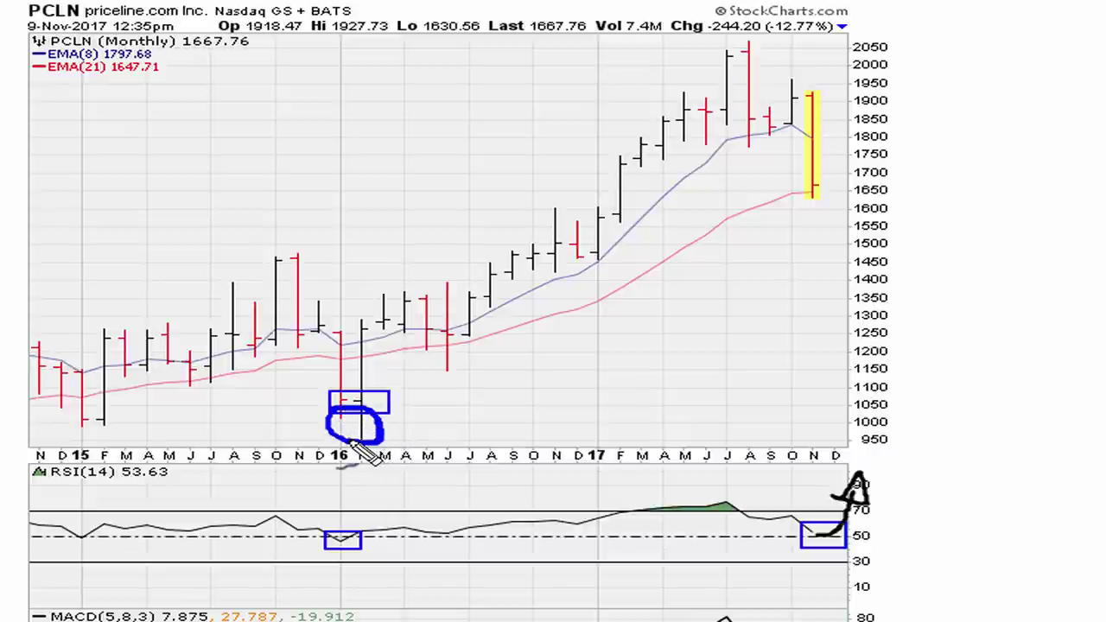
key("Escape")
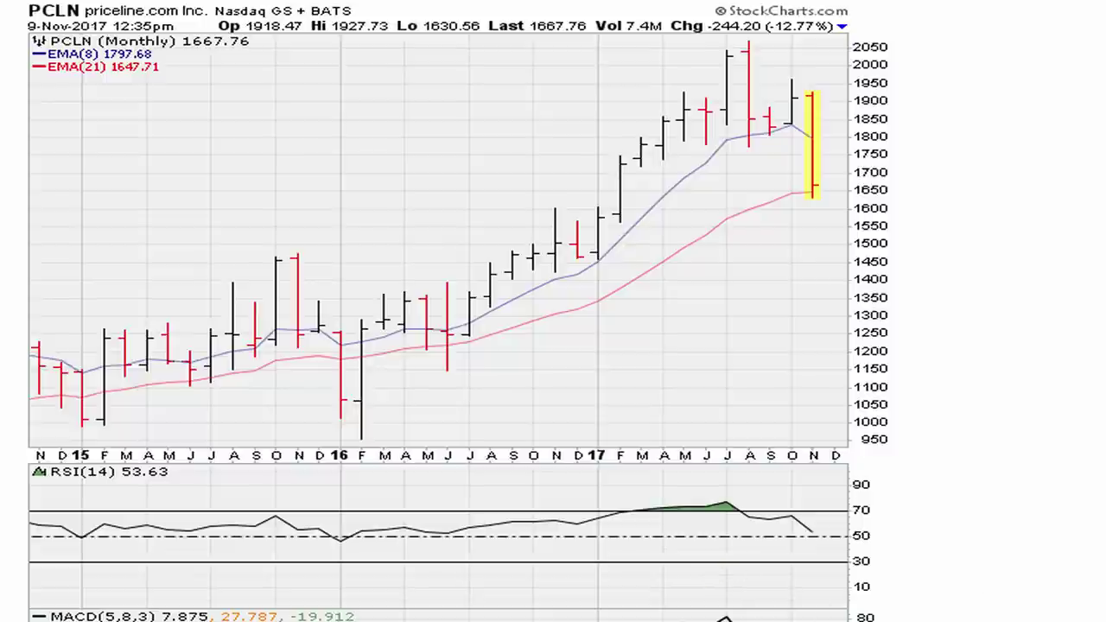
- Mark the early 2016 price and RSI turns with upward arrows and boxes, circle the price low in red with a downward arrow, and clear the annotations
left_click_drag(357, 400, 389, 355)
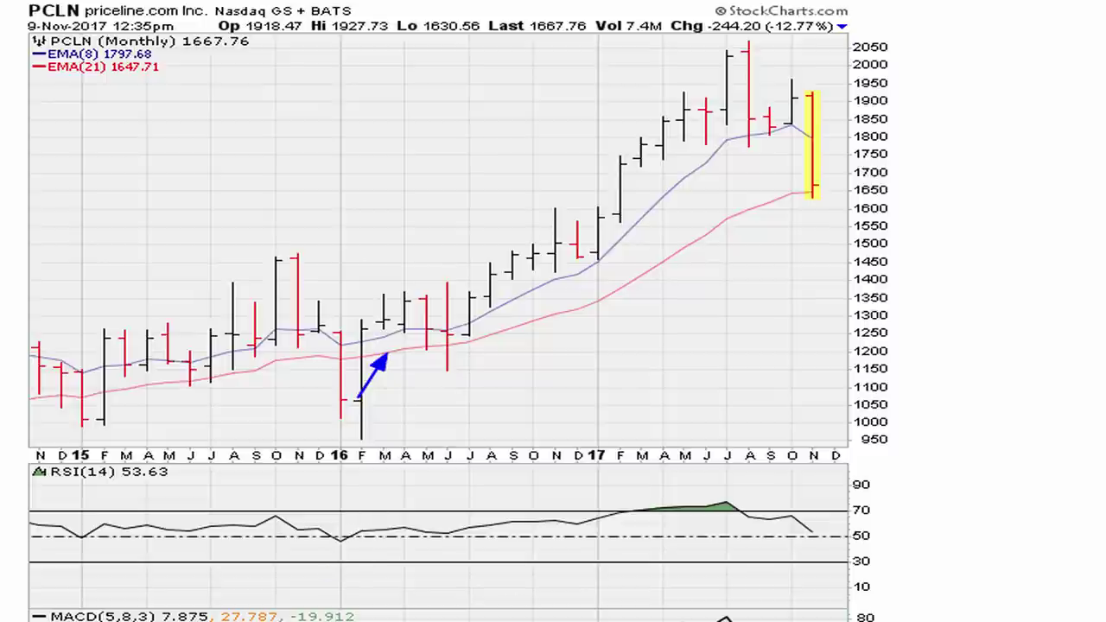
left_click_drag(346, 546, 386, 527)
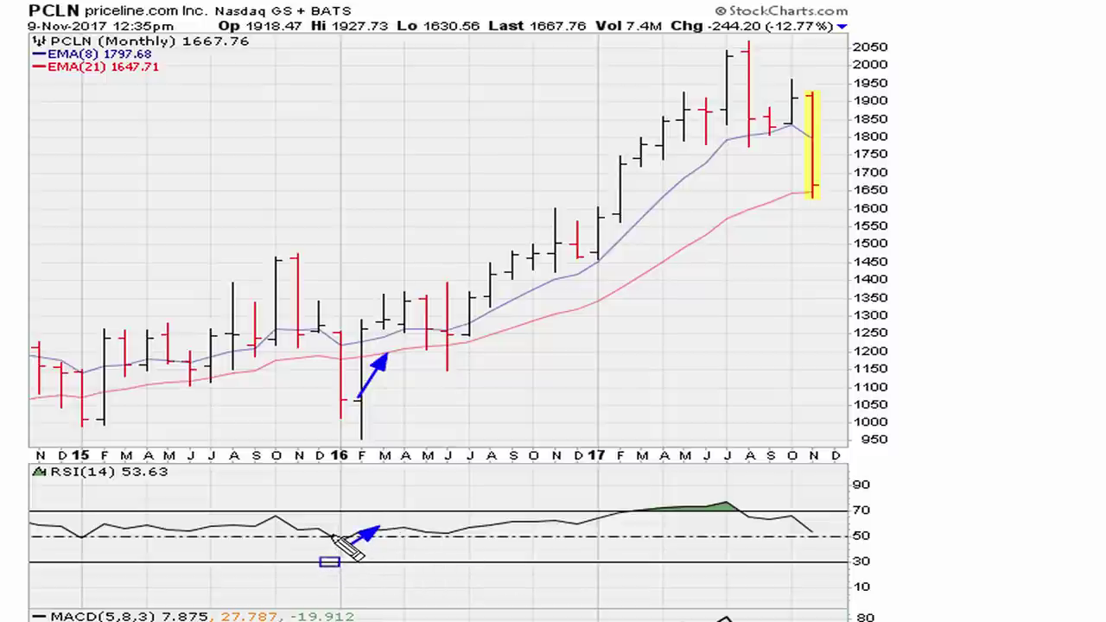
left_click_drag(327, 533, 356, 542)
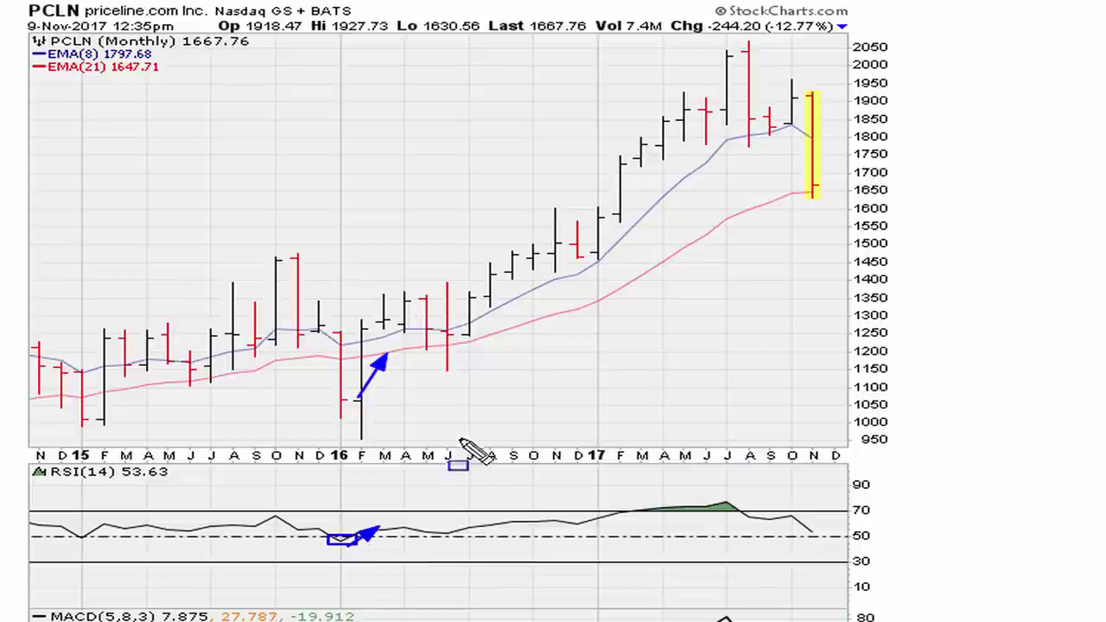
left_click_drag(346, 393, 378, 409)
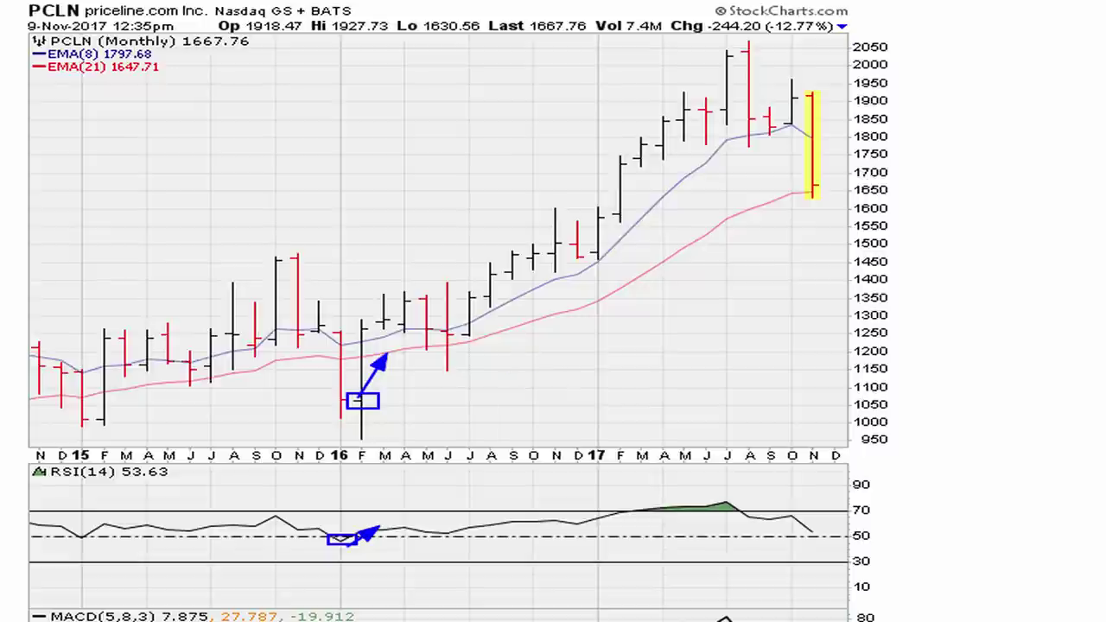
mouse_move(358, 404)
left_mouse_down()
mouse_move(341, 436)
mouse_move(326, 409)
mouse_move(425, 484)
mouse_move(410, 476)
mouse_move(422, 465)
left_mouse_up()
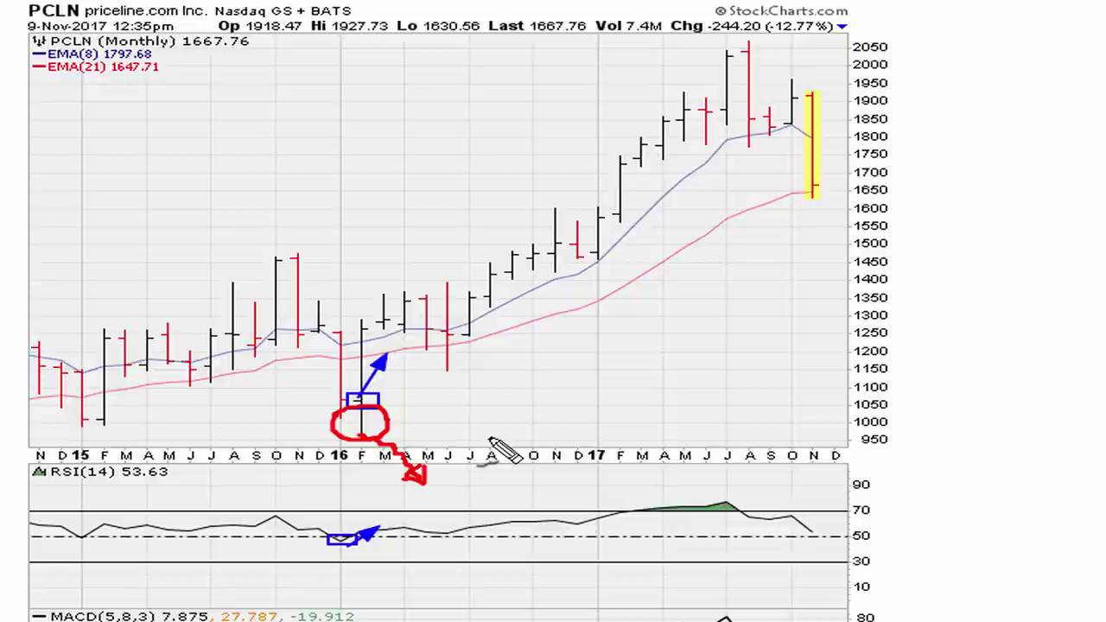
key("Escape")
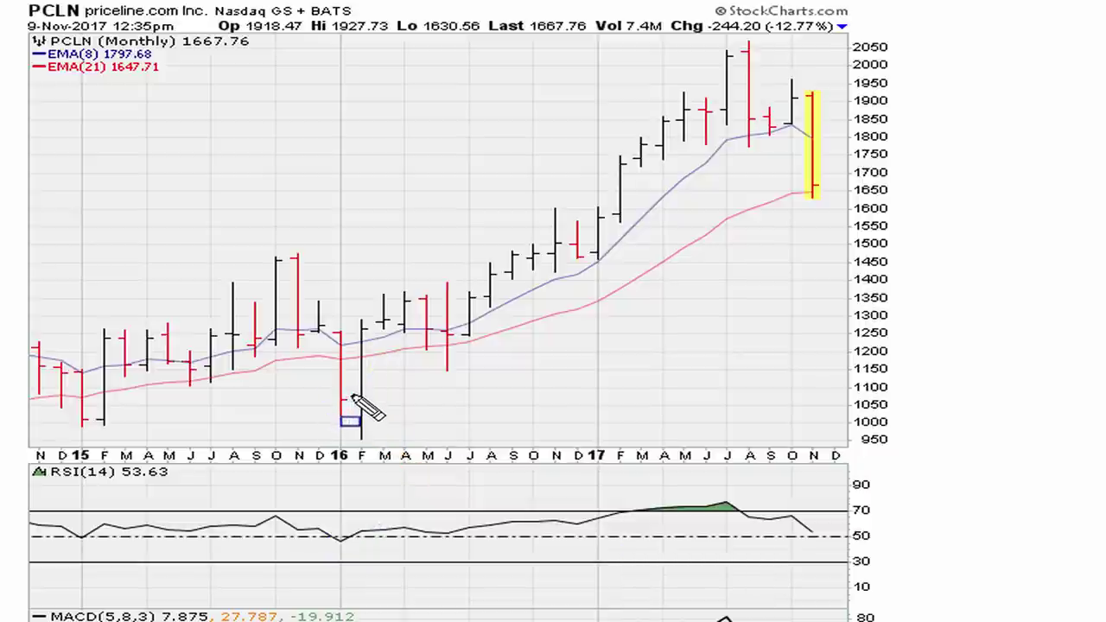
- Box the early 2016 price and RSI turns, draw upward arrows from the latest RSI and price, and clear the annotations
left_click_drag(349, 392, 371, 405)
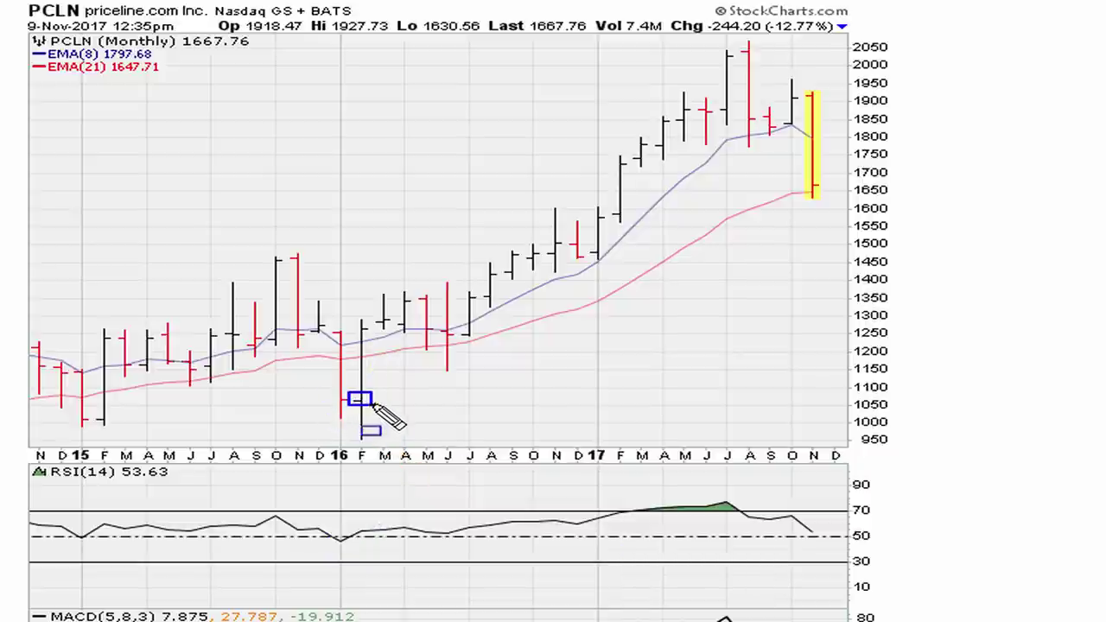
left_click_drag(326, 529, 362, 546)
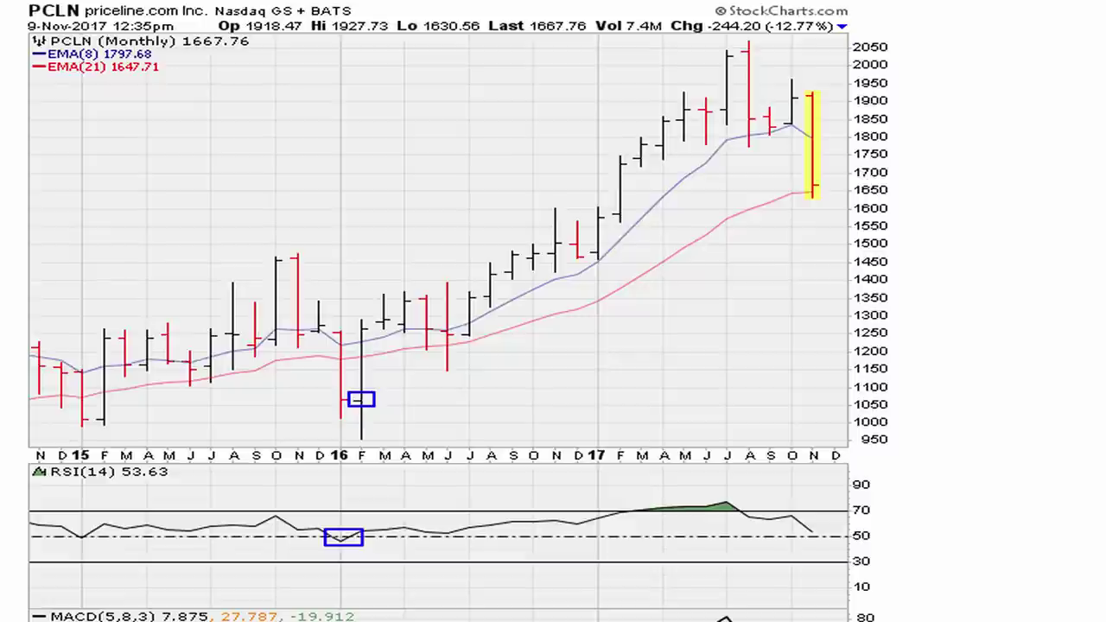
mouse_move(820, 533)
left_mouse_down()
mouse_move(846, 504)
mouse_move(840, 516)
left_mouse_up()
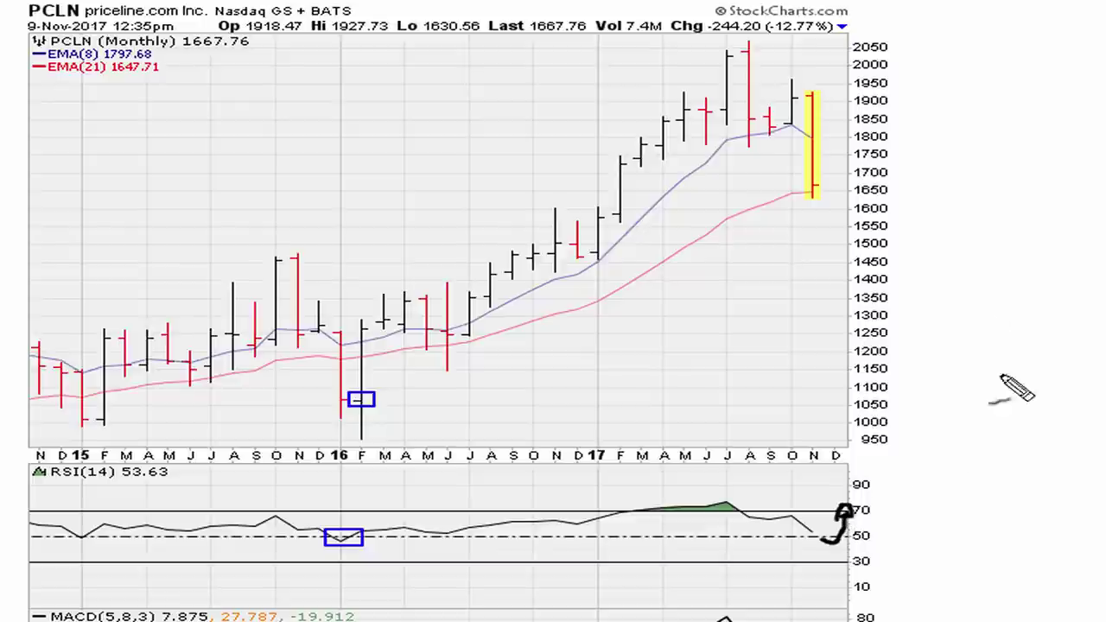
mouse_move(825, 192)
left_mouse_down()
mouse_move(845, 139)
mouse_move(855, 154)
left_mouse_up()
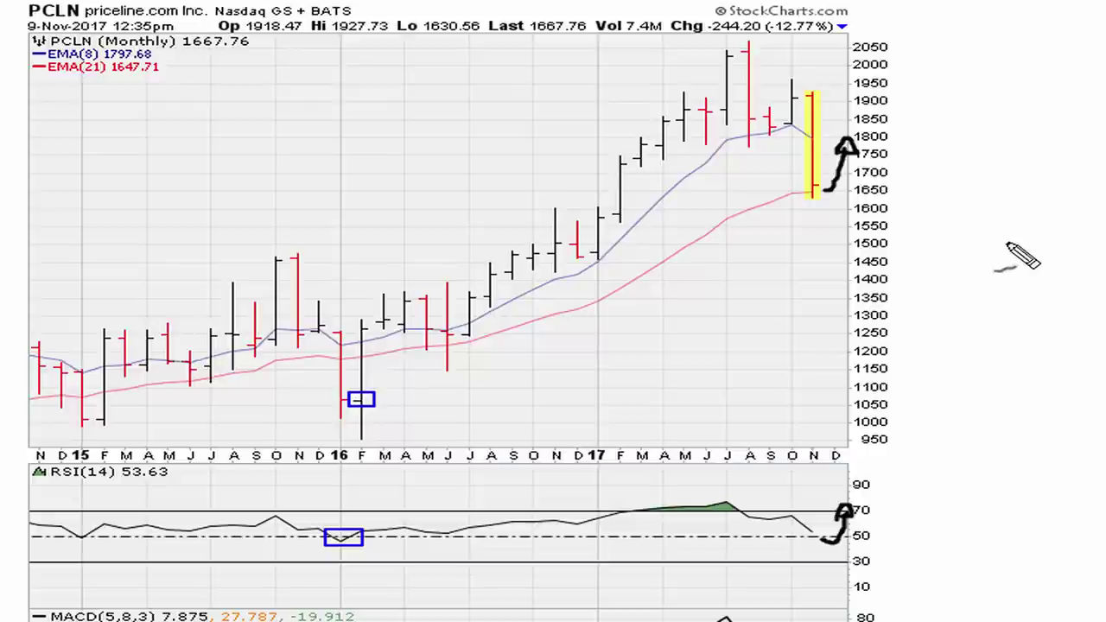
key("Escape")
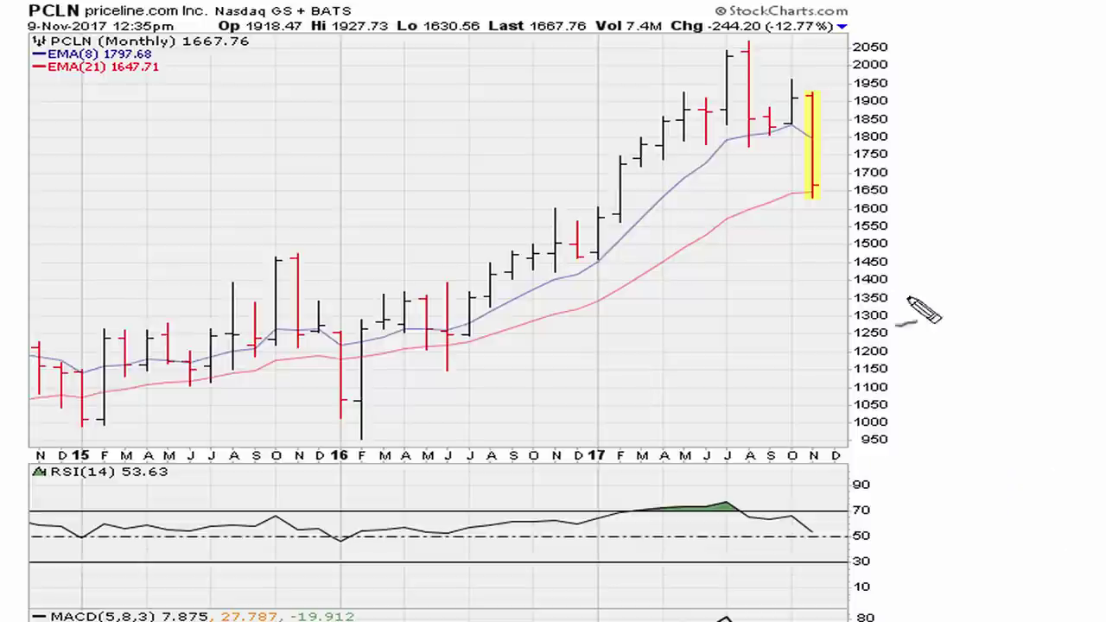
- Draw a long freehand downward arrow from the November 2017 price low to below the 950 level, and erase it
mouse_move(819, 195)
left_mouse_down()
mouse_move(851, 223)
mouse_move(921, 389)
mouse_move(937, 480)
mouse_move(955, 446)
left_mouse_up()
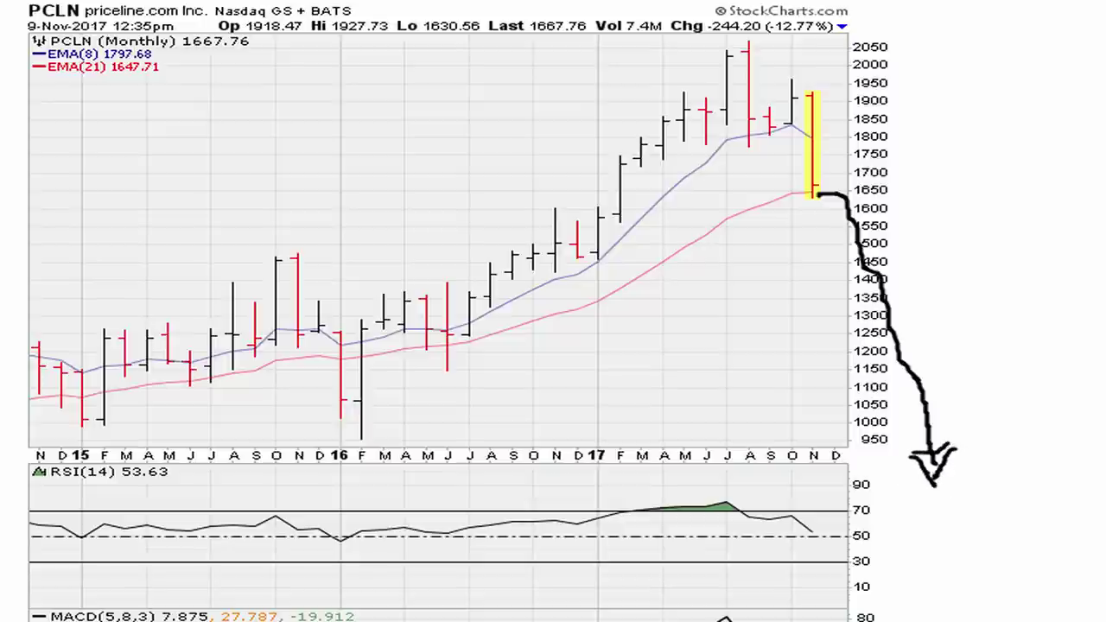
key("e")
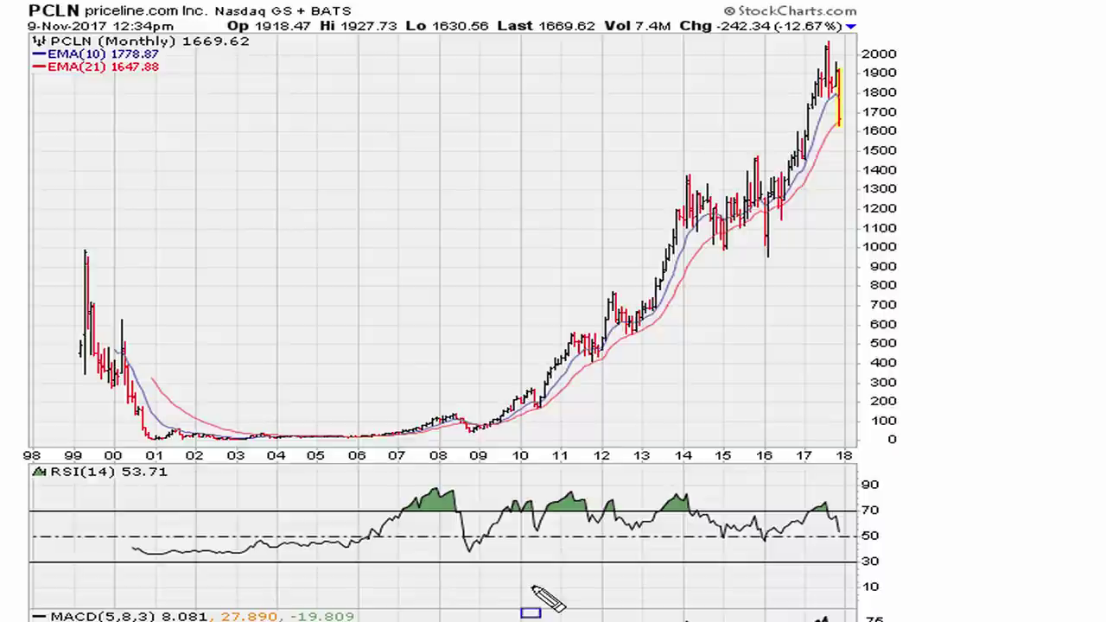
- On the 1998–2018 monthly chart, box the RSI near 50 in early 2009 and mid-2010 and the matching price lows
left_click_drag(476, 533, 496, 543)
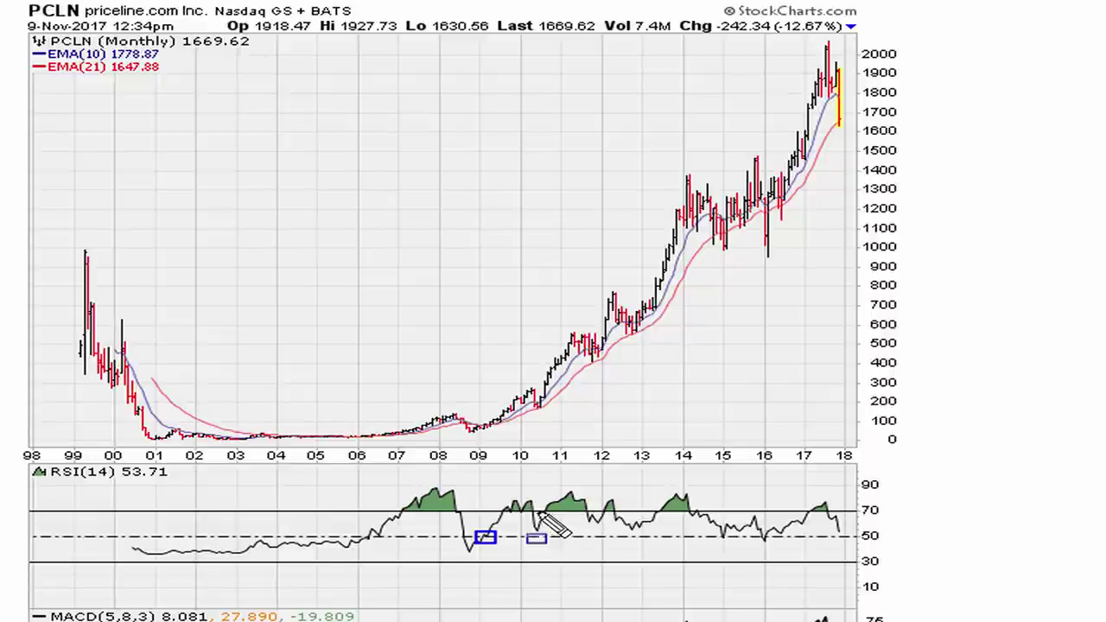
left_click_drag(473, 423, 490, 431)
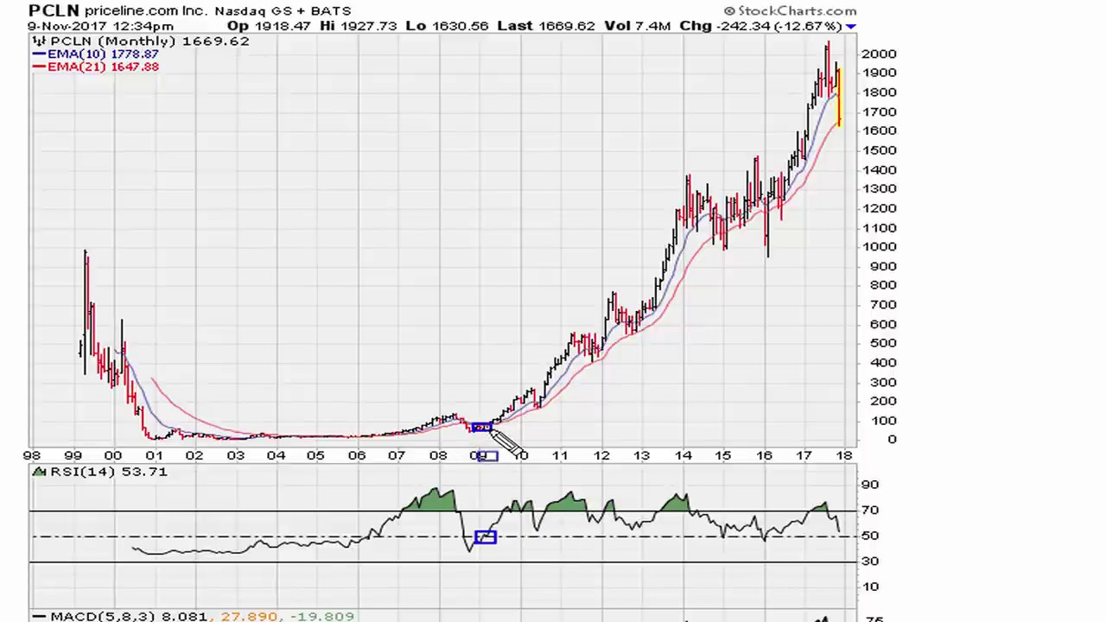
left_click_drag(524, 525, 555, 546)
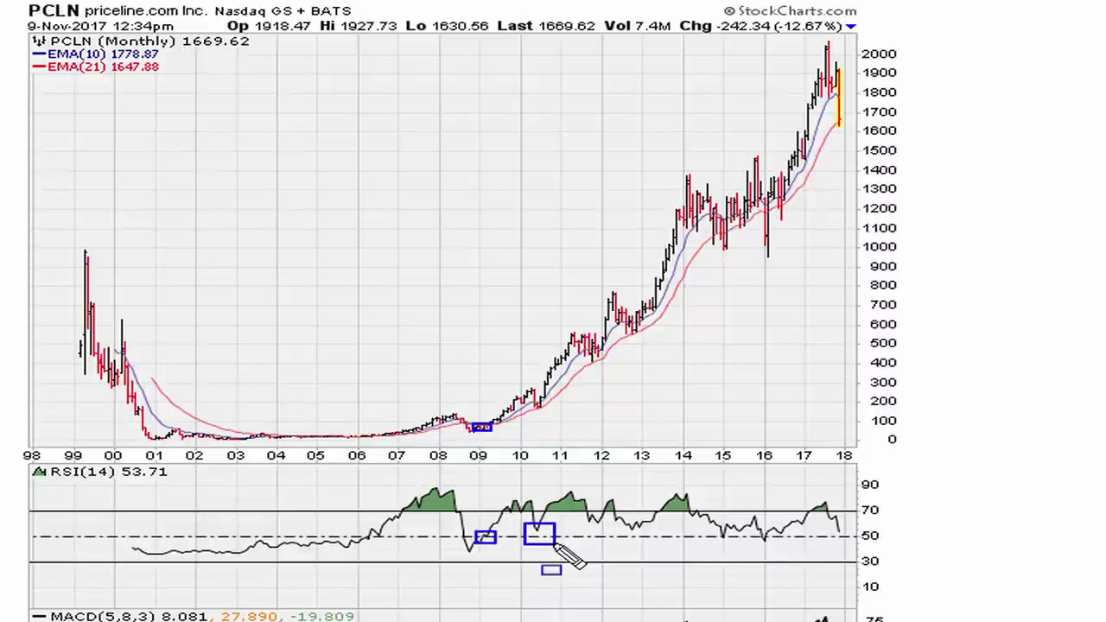
left_click(536, 404)
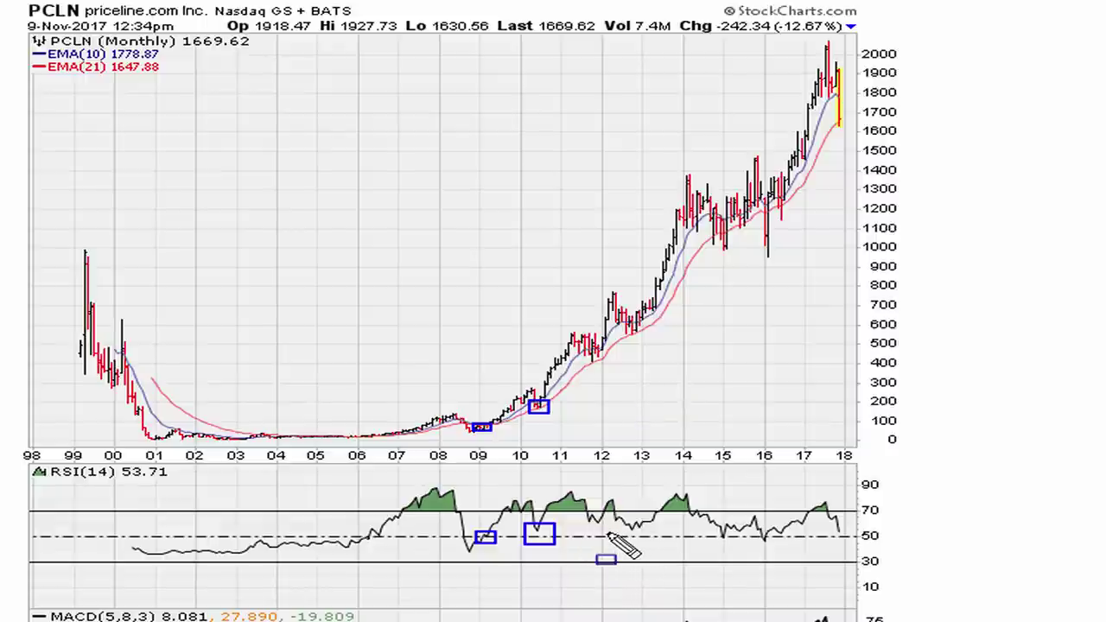
- Mark the 2011–2013 RSI lows with a thick horizontal line near 60, handwrite its level, and box the matching price lows
left_click_drag(580, 526, 658, 525)
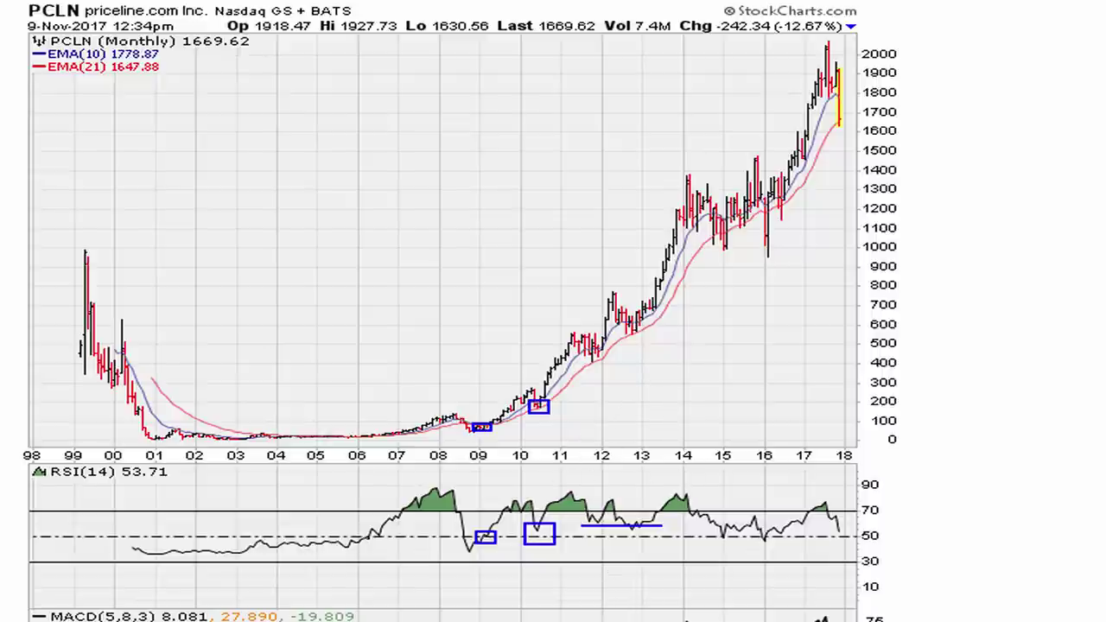
left_click_drag(581, 525, 671, 524)
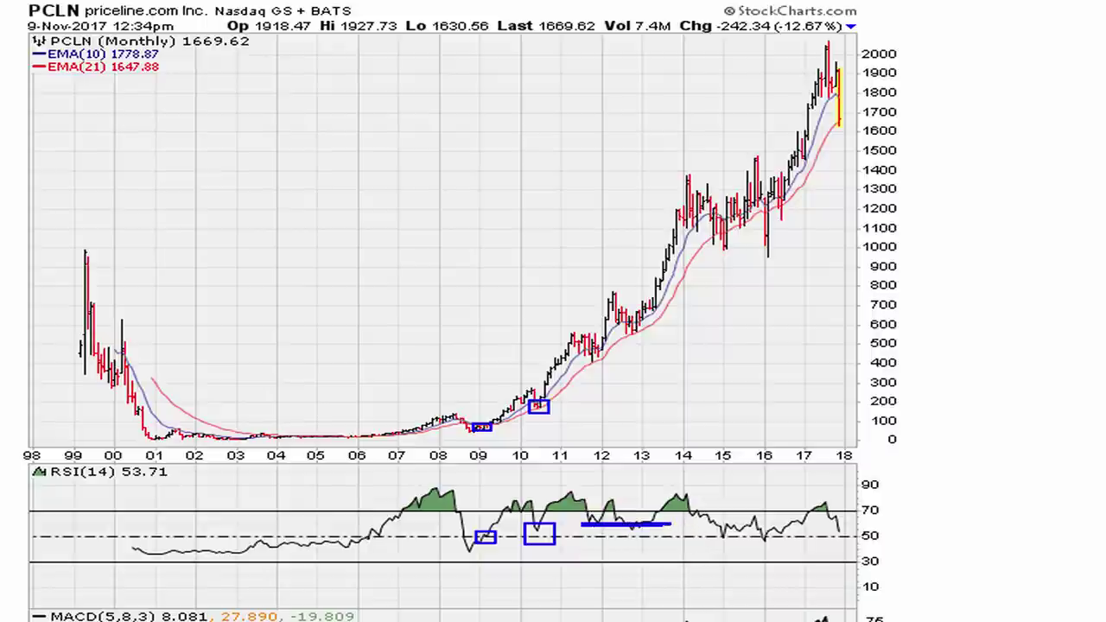
mouse_move(637, 375)
left_mouse_down()
mouse_move(613, 428)
mouse_move(640, 415)
mouse_move(647, 426)
left_mouse_up()
left_click(662, 400)
left_click_drag(689, 371, 687, 416)
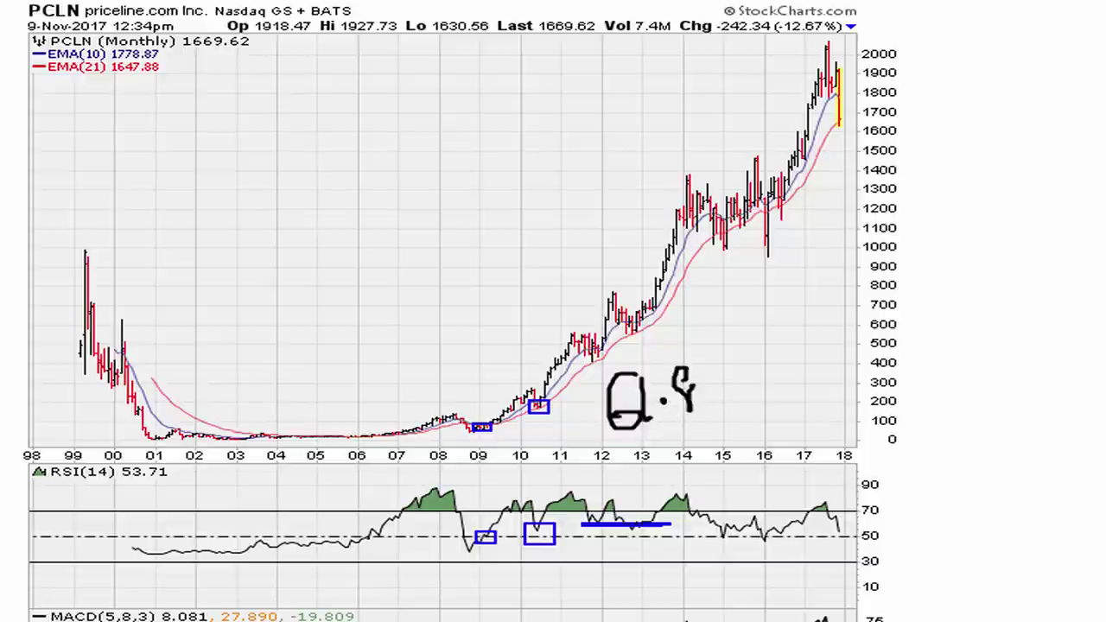
mouse_move(589, 352)
left_mouse_down()
mouse_move(610, 359)
mouse_move(649, 338)
left_mouse_up()
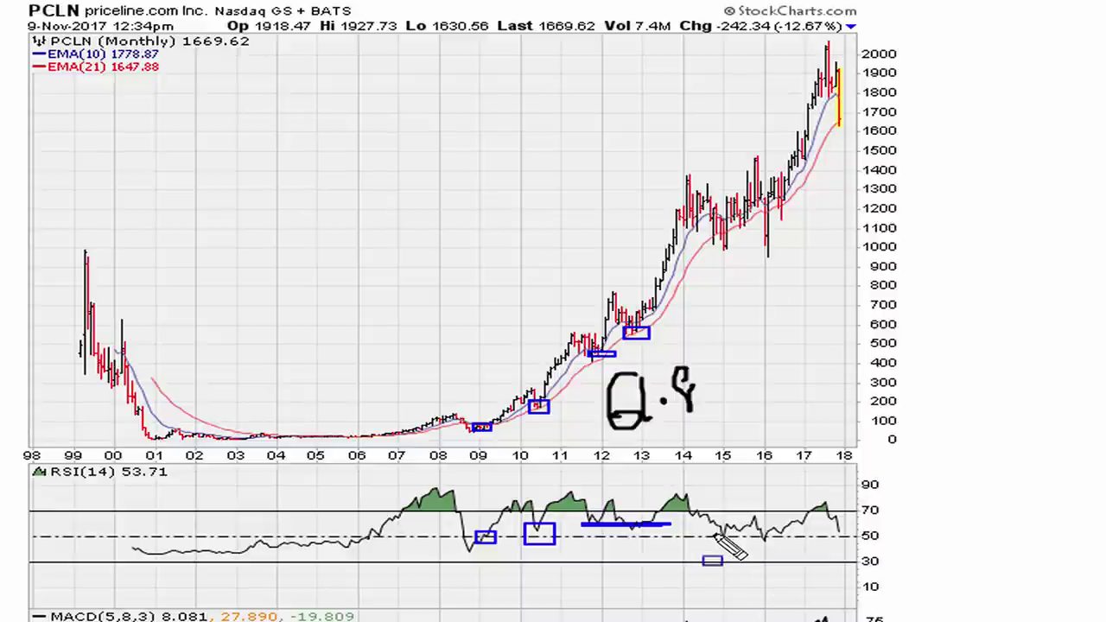
- Box the early 2015 and early 2016 RSI lows near 50 and their matching price lows
left_click_drag(716, 532, 739, 543)
left_click_drag(717, 241, 735, 249)
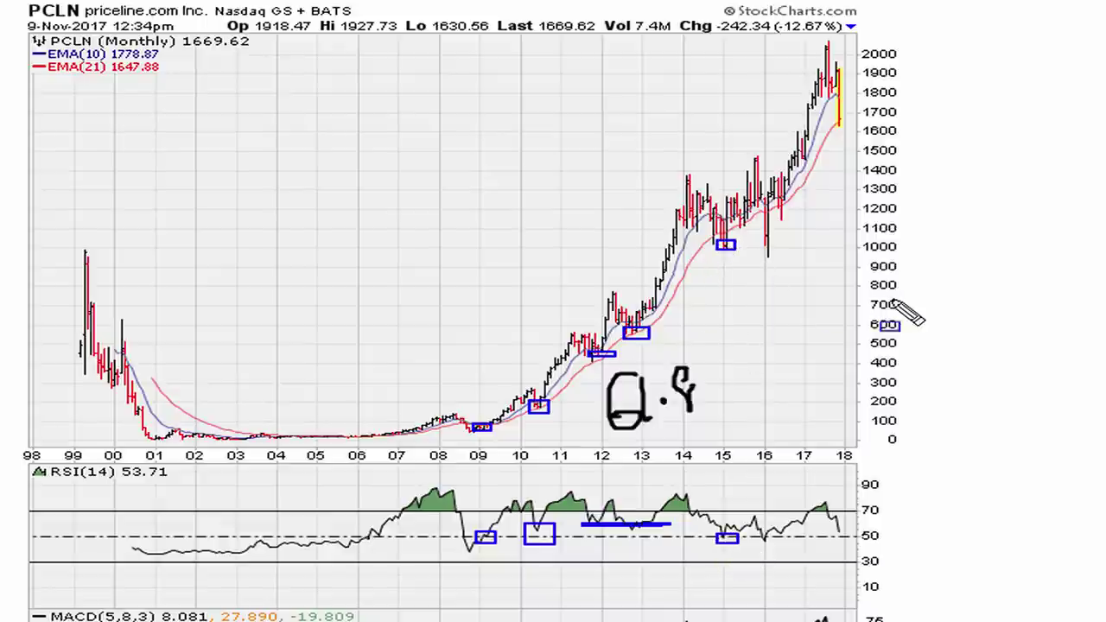
left_click_drag(758, 533, 777, 548)
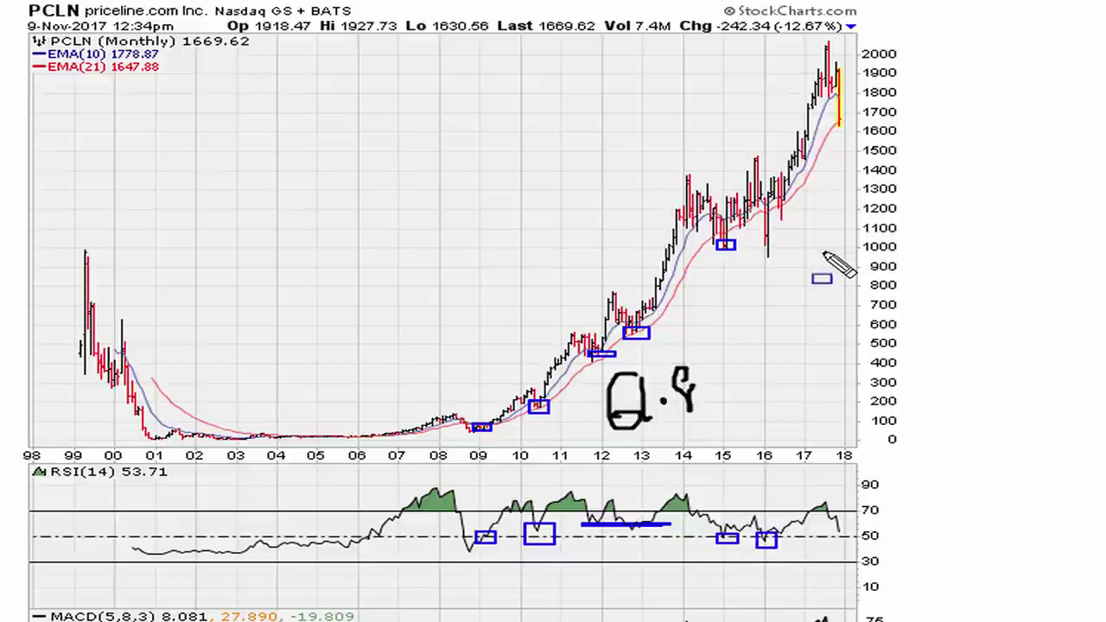
left_click_drag(758, 231, 780, 242)
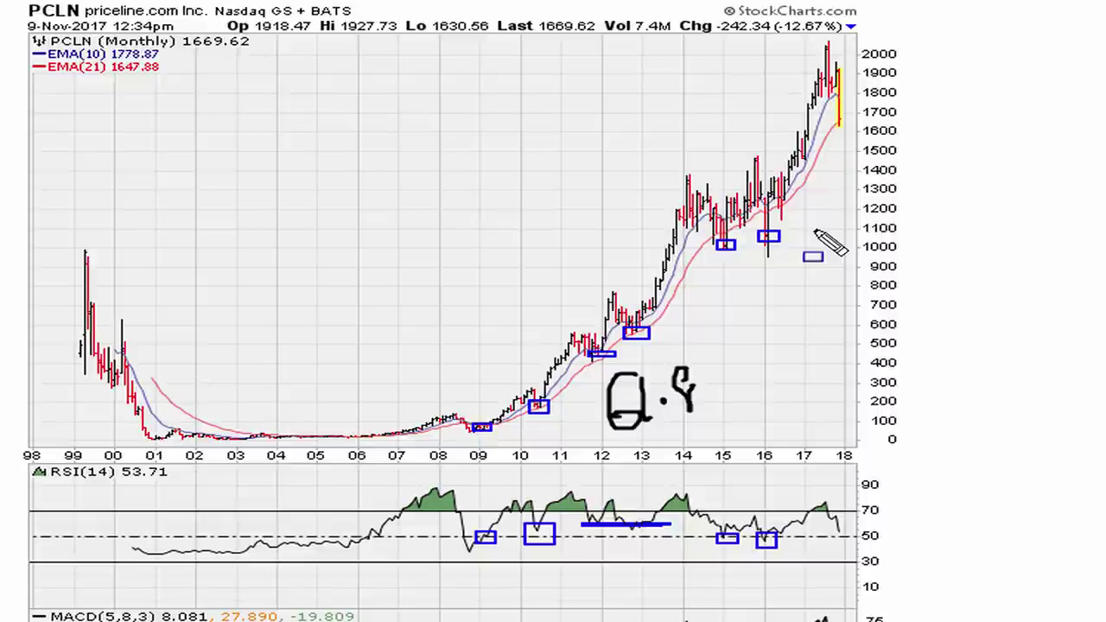
- Mark the latest November 2017 RSI reading on the long-term monthly chart, and clear all annotations
key("ctrl+z")
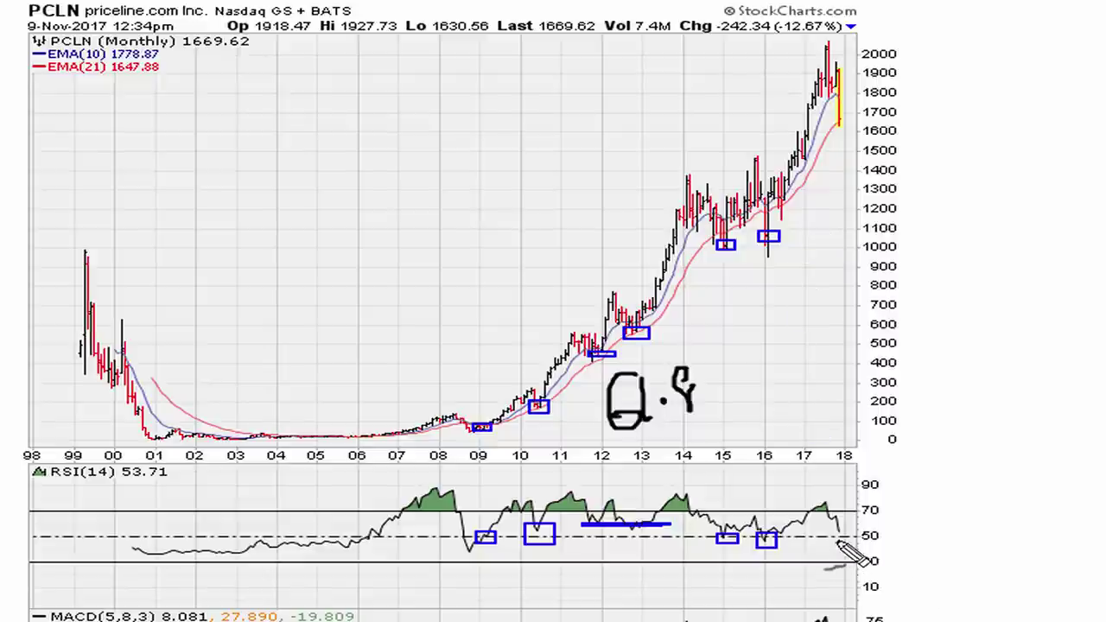
mouse_move(834, 528)
left_mouse_down()
mouse_move(859, 528)
mouse_move(861, 543)
mouse_move(842, 547)
mouse_move(834, 530)
left_mouse_up()
key("Escape")
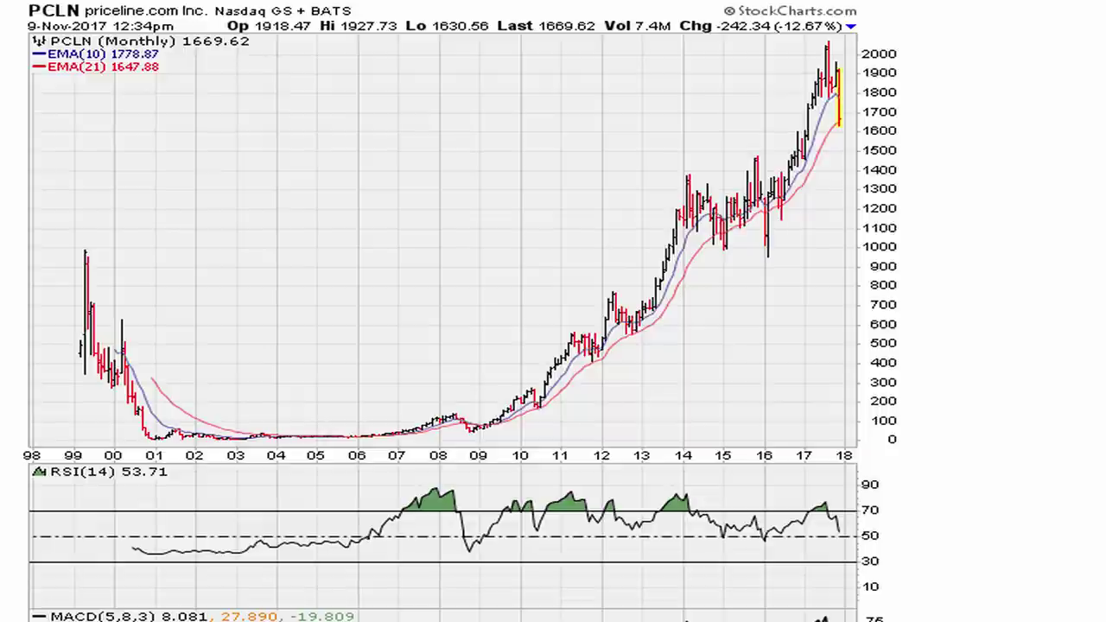
- Draw a thick rising trendline under the RSI lows from 2003 through 2008 and 2016, extended past 2018
mouse_move(232, 551)
left_mouse_down()
mouse_move(825, 566)
mouse_move(890, 561)
mouse_move(908, 540)
left_mouse_up()
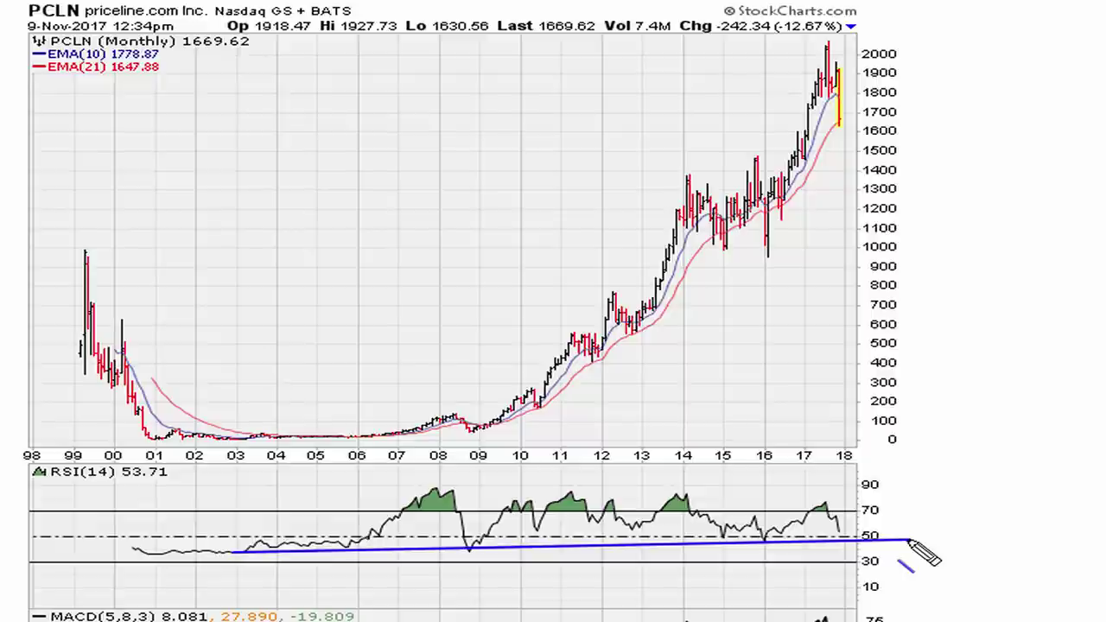
mouse_move(236, 552)
left_mouse_down()
mouse_move(843, 551)
mouse_move(933, 540)
left_mouse_up()
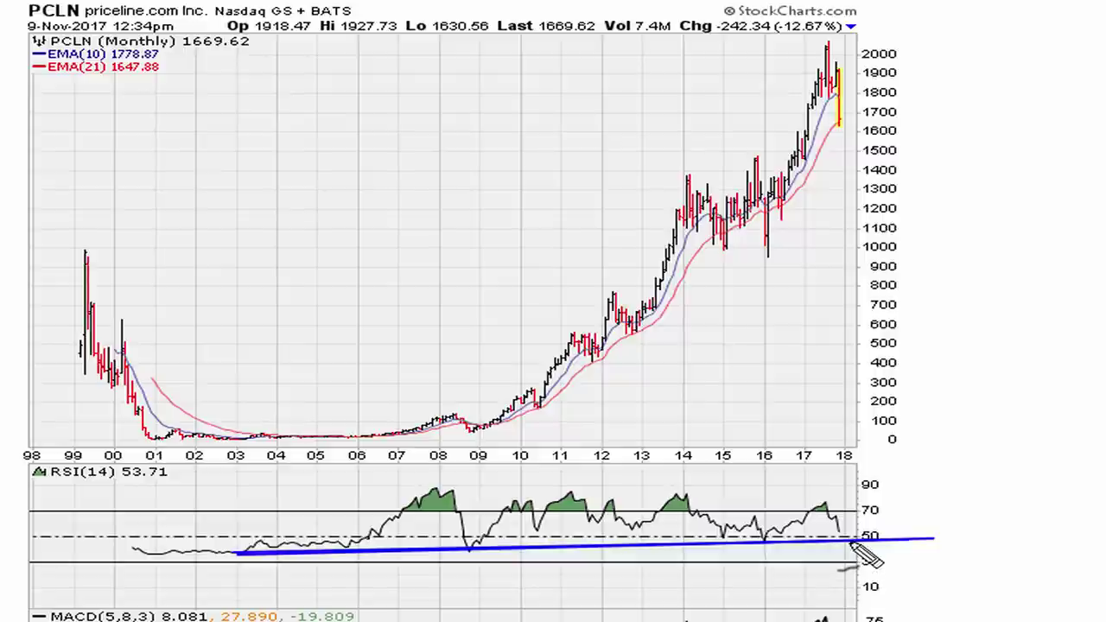
- Draw upward arrows from the RSI trendline's end and beside the monthly price scale to illustrate a possible bounce
mouse_move(851, 544)
left_mouse_down()
mouse_move(864, 527)
mouse_move(854, 557)
mouse_move(876, 511)
mouse_move(899, 518)
mouse_move(872, 521)
left_mouse_up()
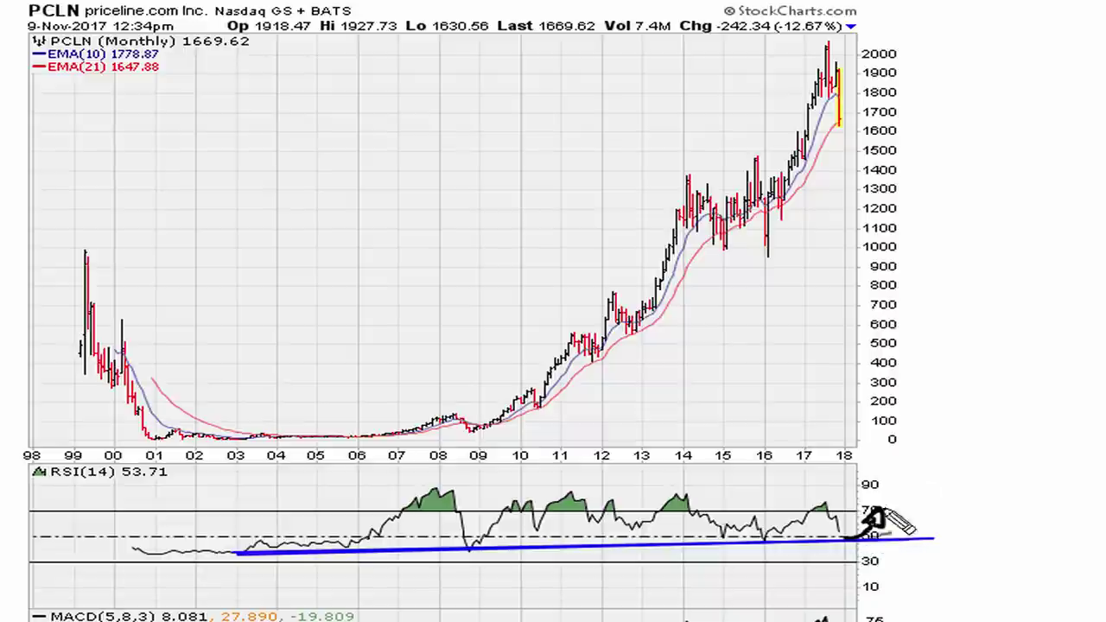
mouse_move(857, 247)
left_mouse_down()
mouse_move(883, 229)
mouse_move(907, 141)
left_mouse_up()
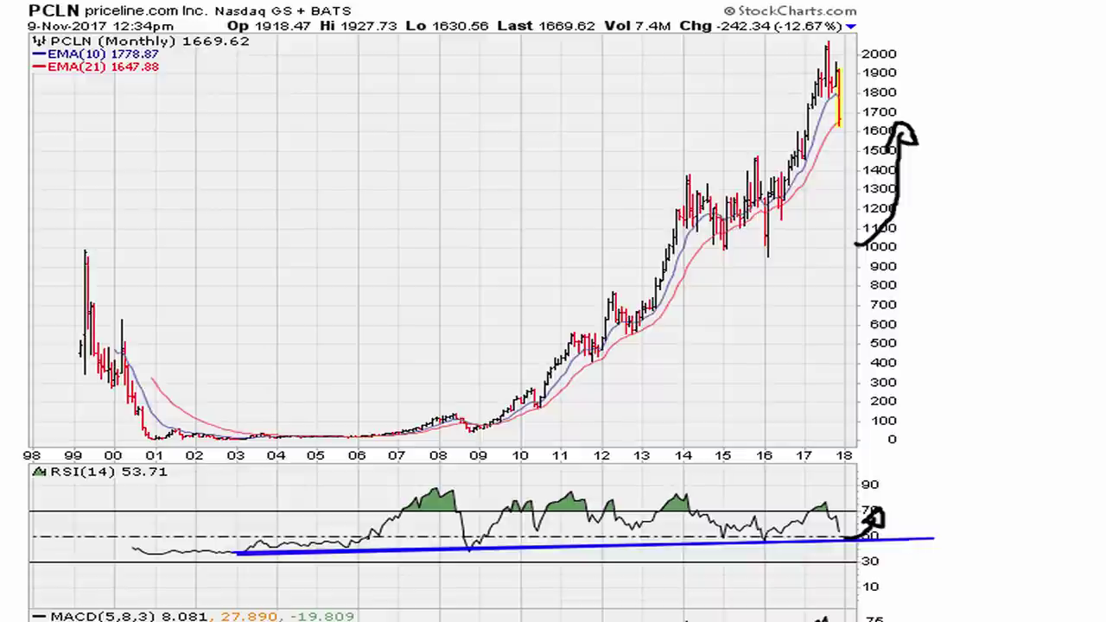
mouse_move(869, 534)
left_mouse_down()
mouse_move(891, 560)
mouse_move(889, 578)
mouse_move(884, 570)
mouse_move(913, 556)
left_mouse_up()
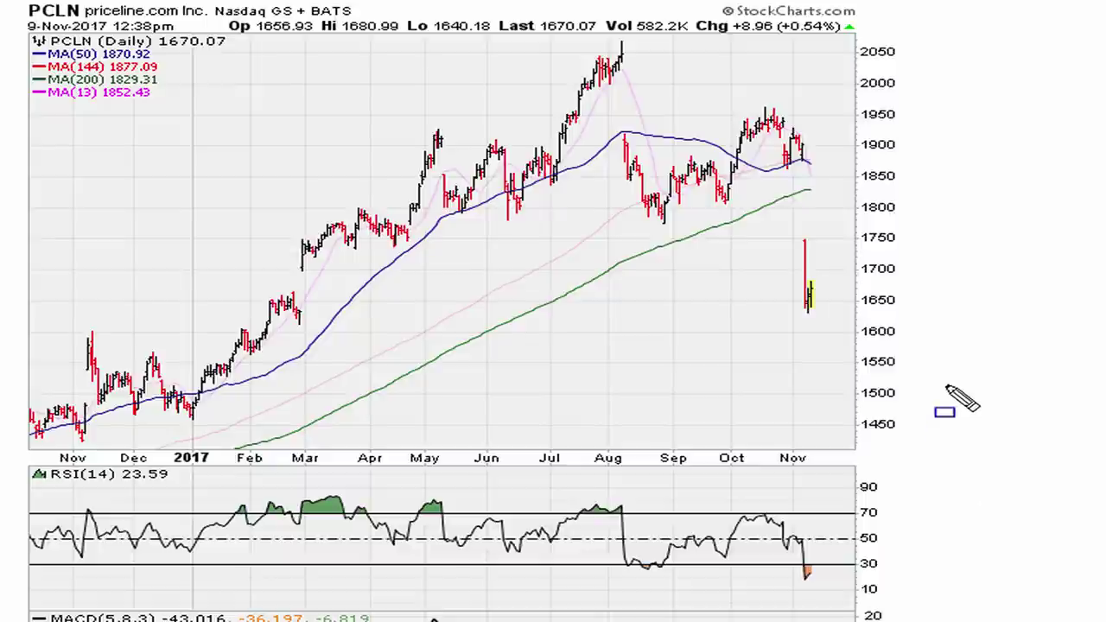
- Handwrite 30.9 on the daily chart's price area and draw a jagged falling arrow from the latest November price bar
mouse_move(622, 365)
left_mouse_down()
mouse_move(652, 387)
mouse_move(639, 417)
left_mouse_up()
mouse_move(674, 373)
left_mouse_down()
mouse_move(698, 406)
mouse_move(683, 413)
left_mouse_up()
left_click(723, 391)
left_click_drag(752, 361, 748, 404)
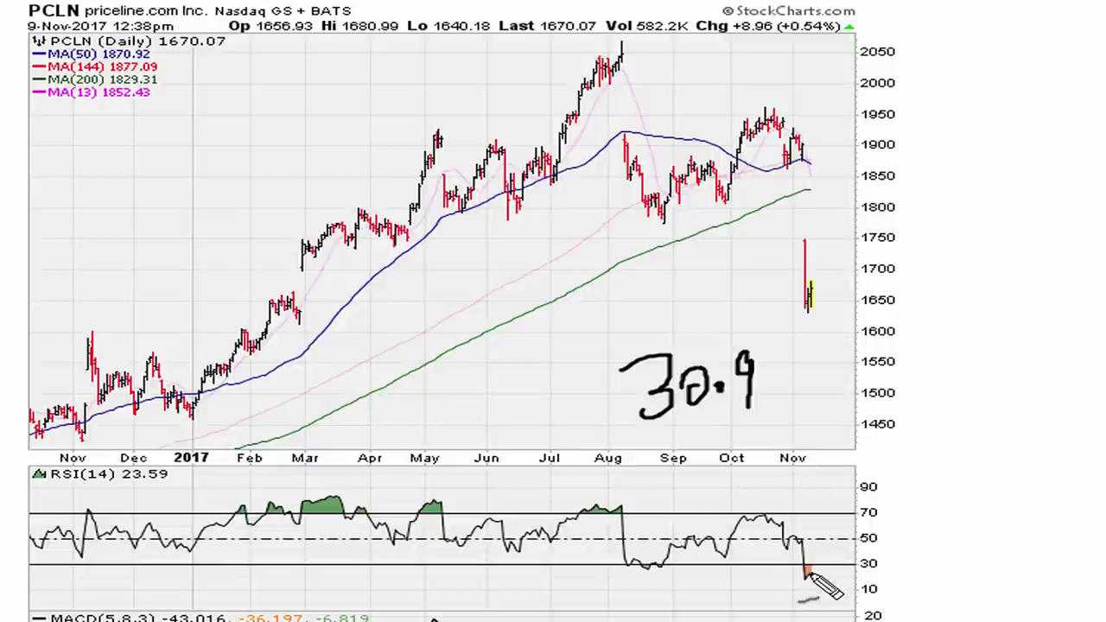
mouse_move(815, 309)
left_mouse_down()
mouse_move(842, 318)
mouse_move(876, 354)
mouse_move(888, 357)
mouse_move(896, 337)
left_mouse_up()
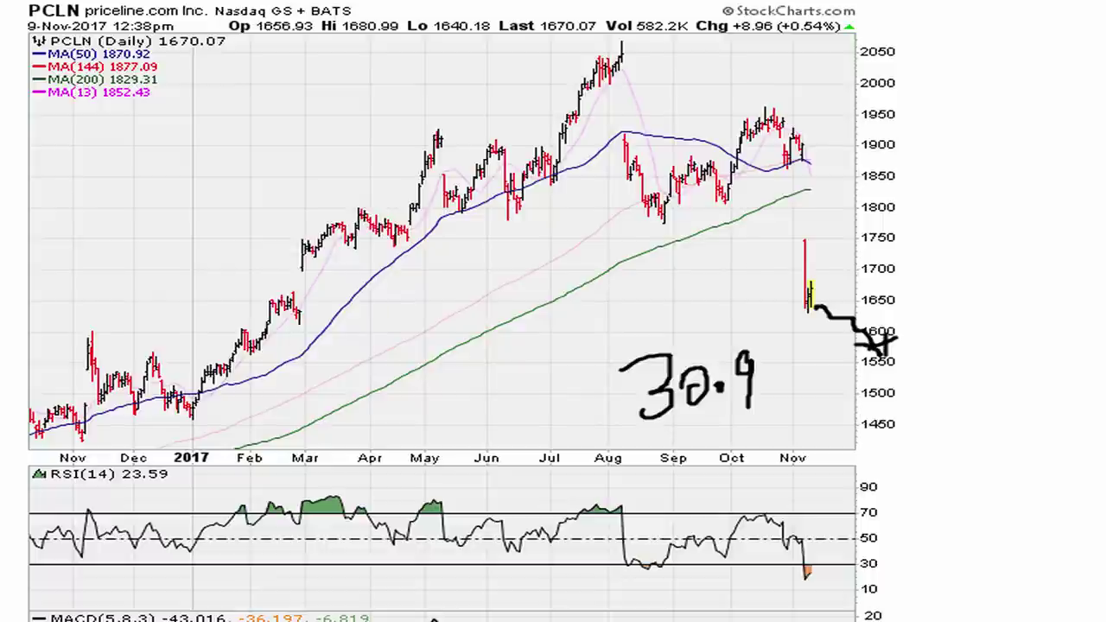
- Handwrite 69.1 with a wavy rising arrow above the daily prices, and draw a red wavy falling arrow beside the 30.9
mouse_move(270, 73)
left_mouse_down()
mouse_move(244, 130)
mouse_move(301, 111)
mouse_move(298, 135)
mouse_move(380, 110)
mouse_move(463, 109)
mouse_move(482, 52)
mouse_move(490, 72)
left_mouse_up()
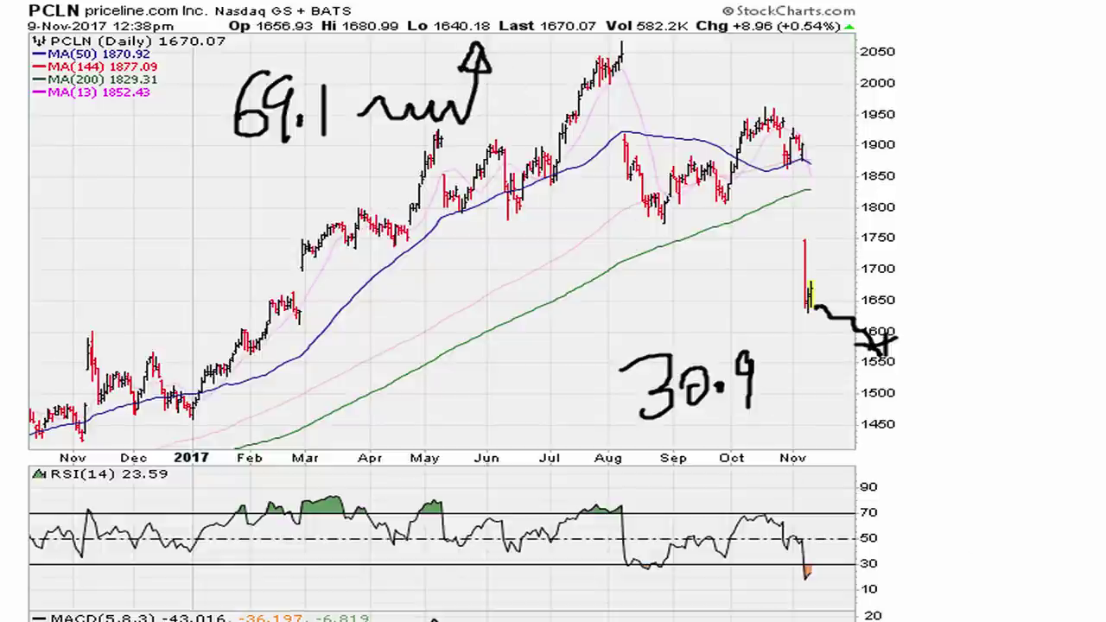
mouse_move(781, 414)
left_mouse_down()
mouse_move(925, 378)
mouse_move(939, 471)
mouse_move(959, 436)
left_mouse_up()
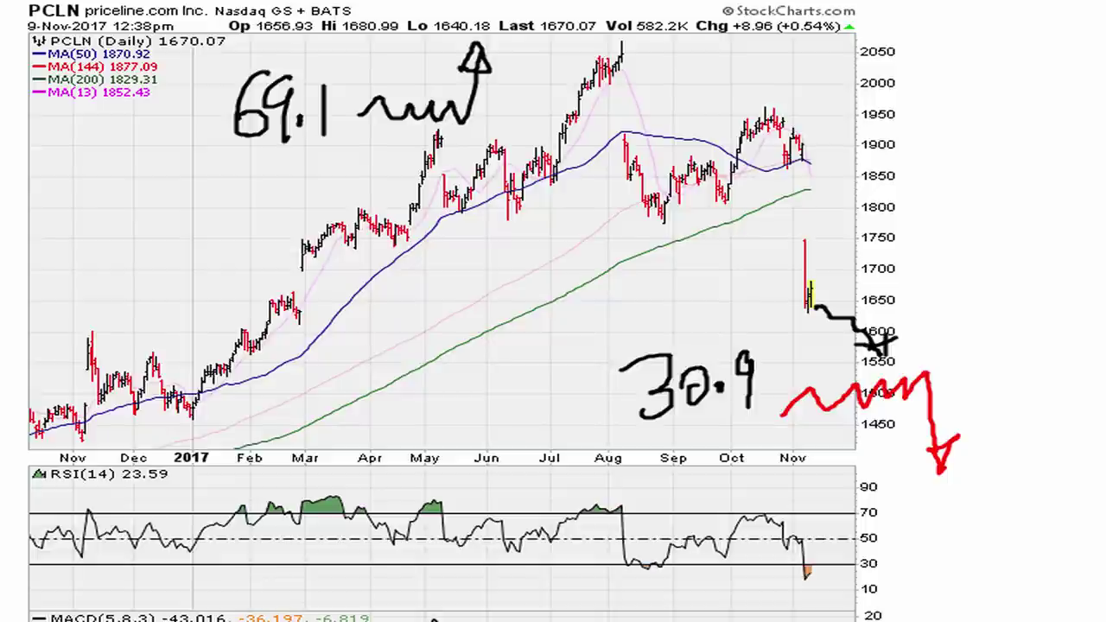
mouse_move(617, 350)
left_mouse_down()
mouse_move(778, 354)
mouse_move(671, 429)
mouse_move(617, 350)
left_mouse_up()
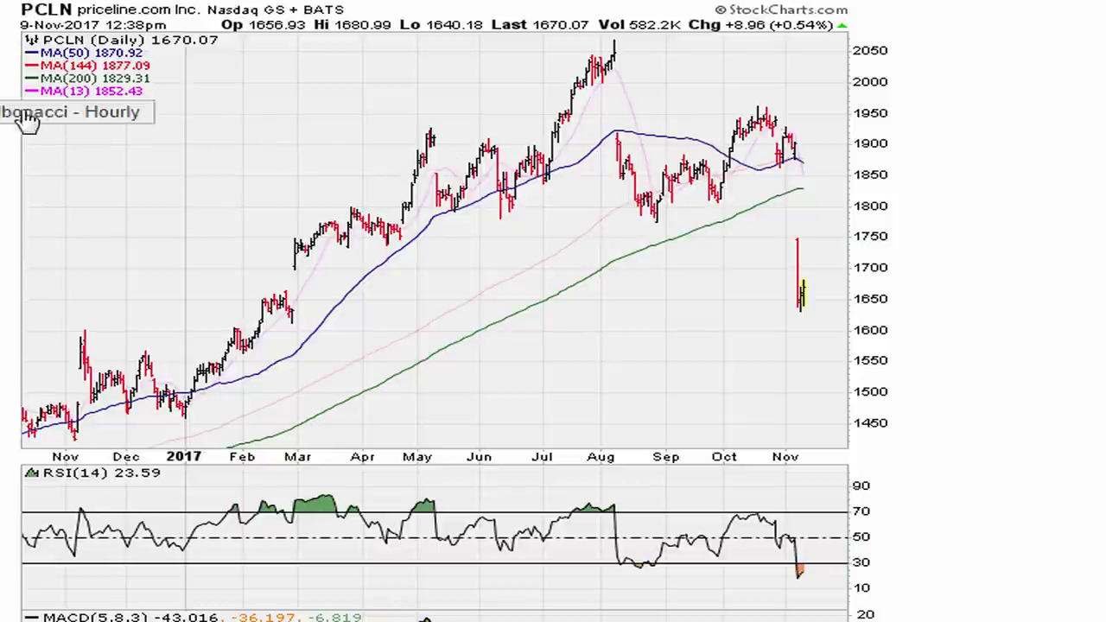
- Switch to the hourly Fibonacci chart and draw a blue box around the oversold November dip in the RSI
left_click(107, 120)
scroll(754, 196, "up", 10)
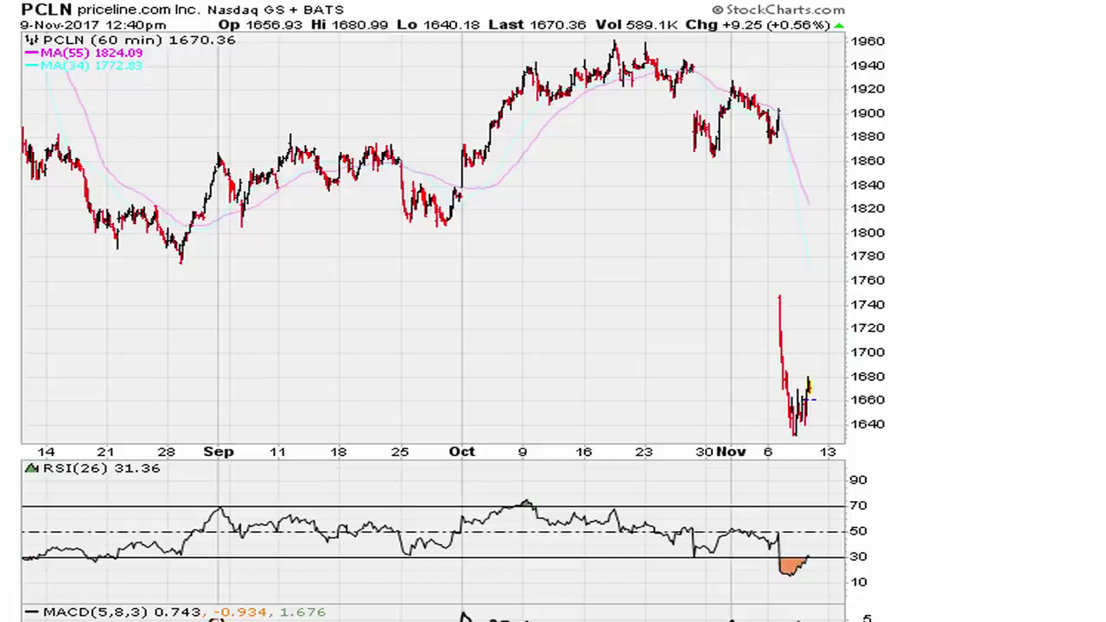
mouse_move(767, 555)
left_mouse_down()
mouse_move(831, 564)
mouse_move(828, 581)
left_mouse_up()
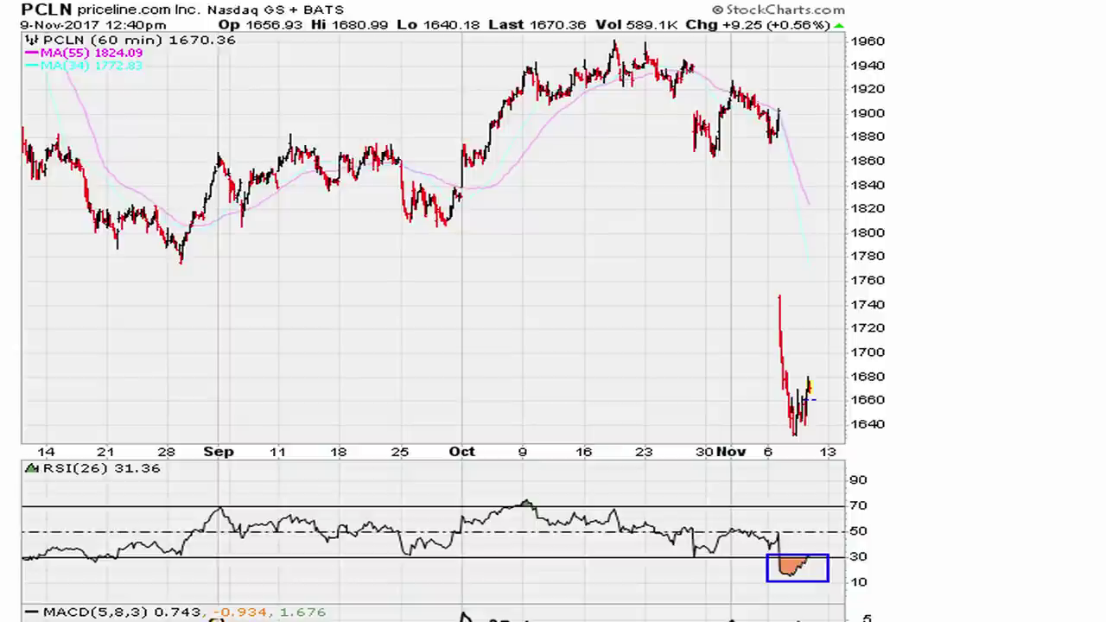
- Handwrite 30.9 beside the hourly November sell-off, box its price low in red, and clear all annotations
mouse_move(579, 337)
left_mouse_down()
mouse_move(623, 331)
mouse_move(604, 382)
left_mouse_up()
left_click_drag(641, 339, 645, 387)
left_click(680, 380)
mouse_move(703, 334)
left_mouse_down()
mouse_move(695, 366)
mouse_move(724, 364)
left_mouse_up()
left_click_drag(721, 329, 716, 391)
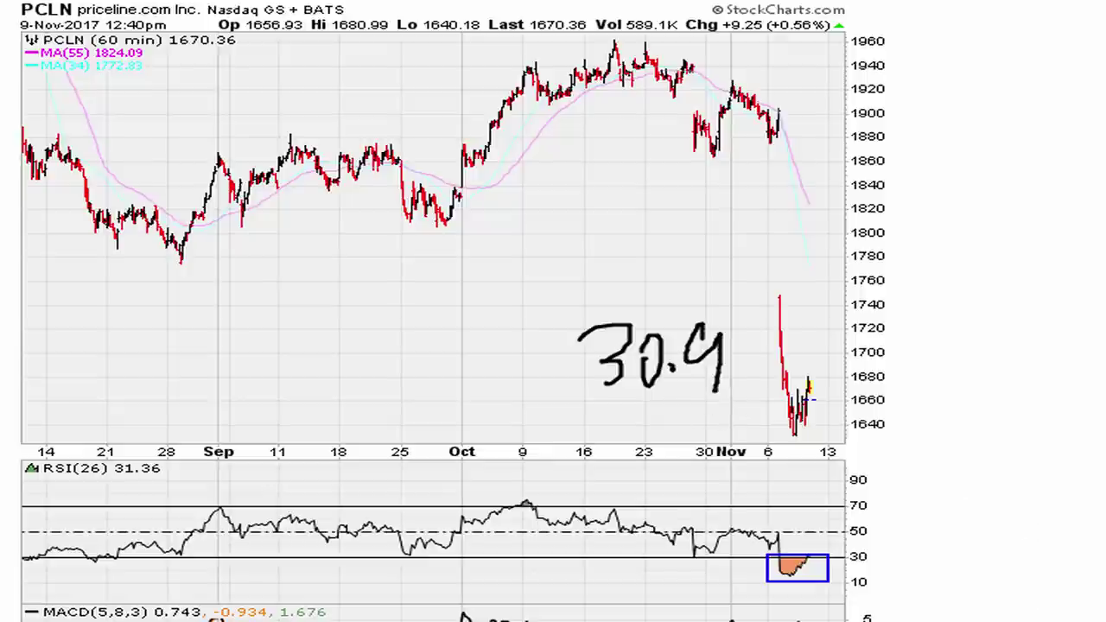
left_click_drag(776, 369, 805, 435)
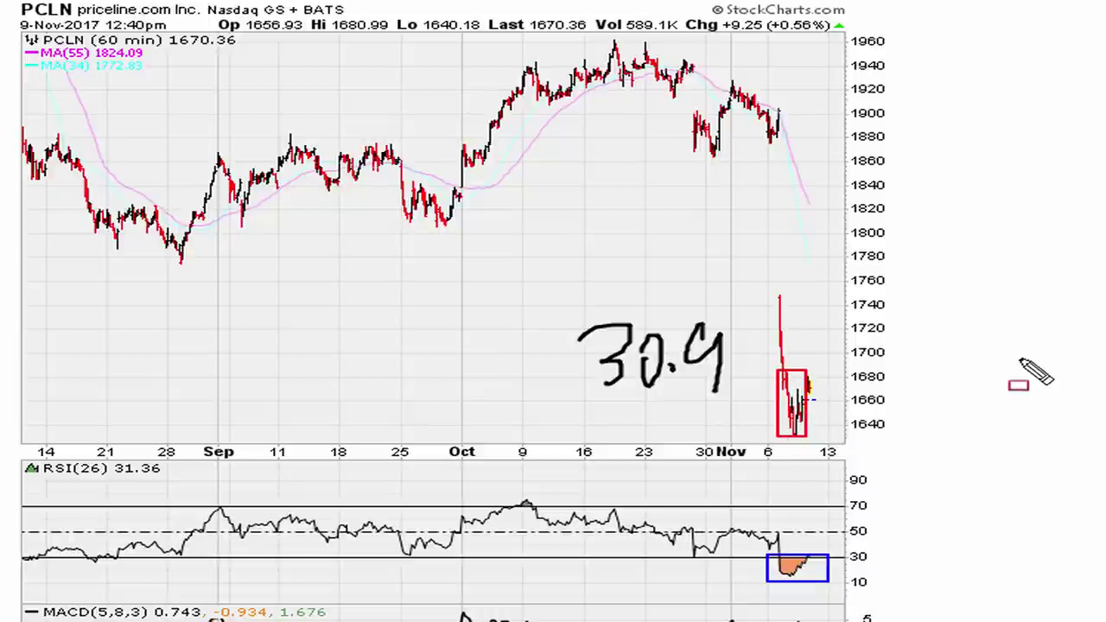
key("Escape")
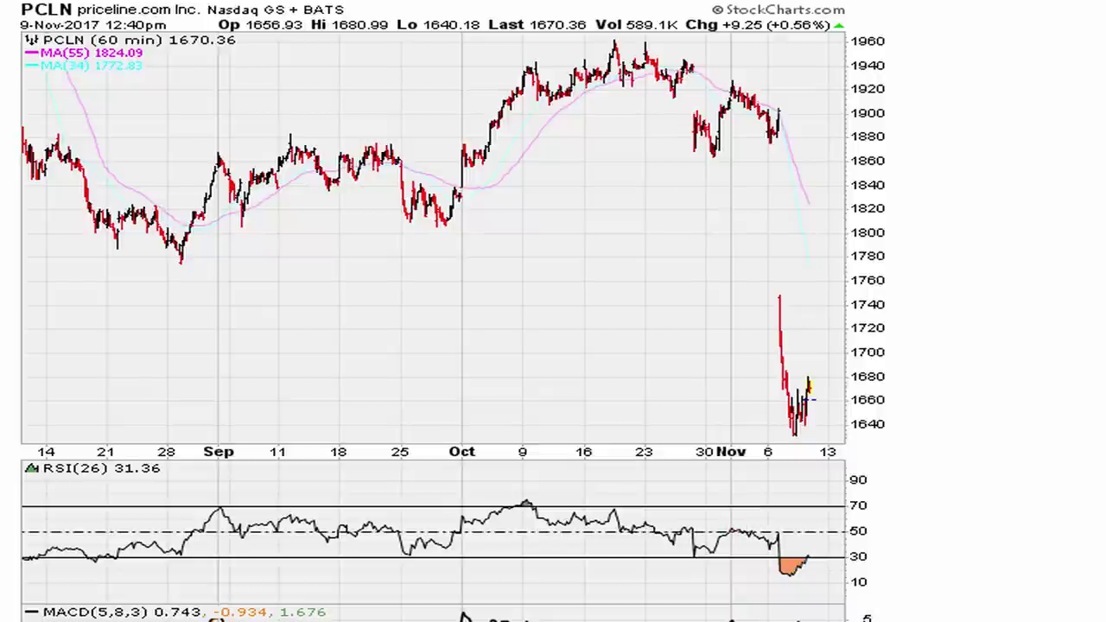
- Underline the hourly RSI(26) reading and draw a slightly rising support line near 30 under the RSI lows from mid-August past mid-November
left_click_drag(103, 476, 204, 483)
left_click_drag(29, 556, 895, 553)
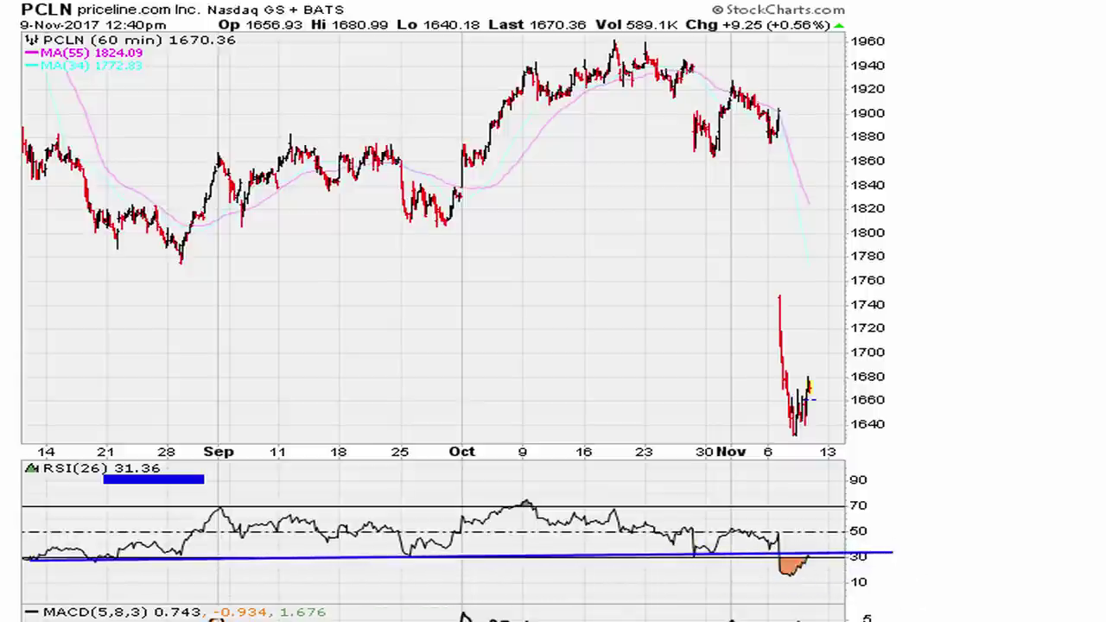
- Mark the November RSI break and retest of the support line and the matching price gap with blue arrows
left_click_drag(805, 513, 781, 550)
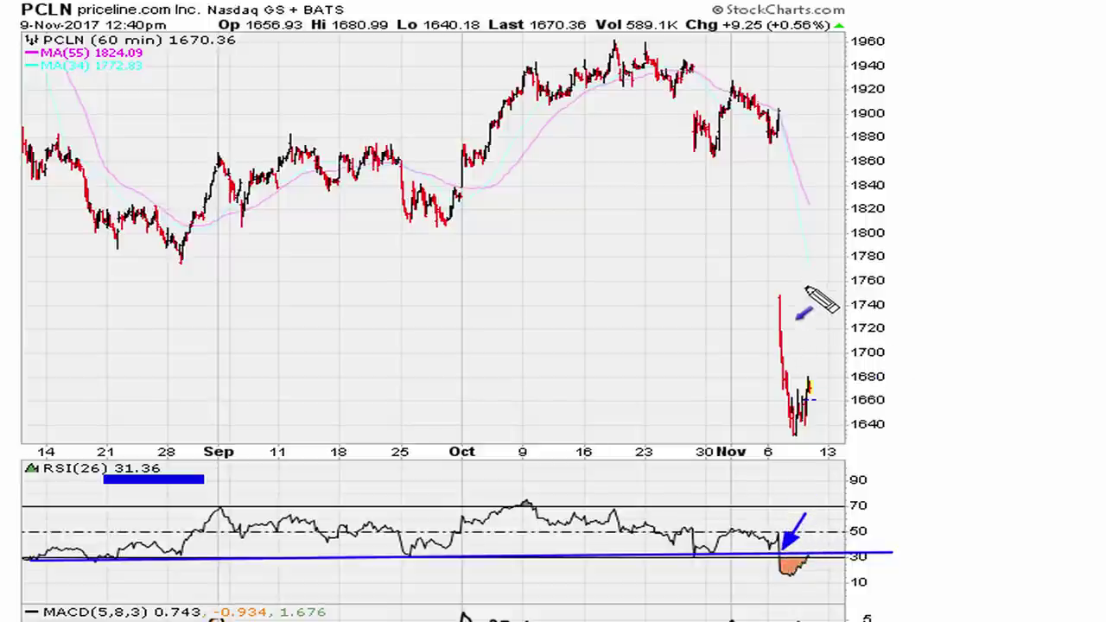
mouse_move(834, 243)
left_mouse_down()
mouse_move(831, 279)
mouse_move(782, 304)
left_mouse_up()
left_click_drag(811, 185, 785, 224)
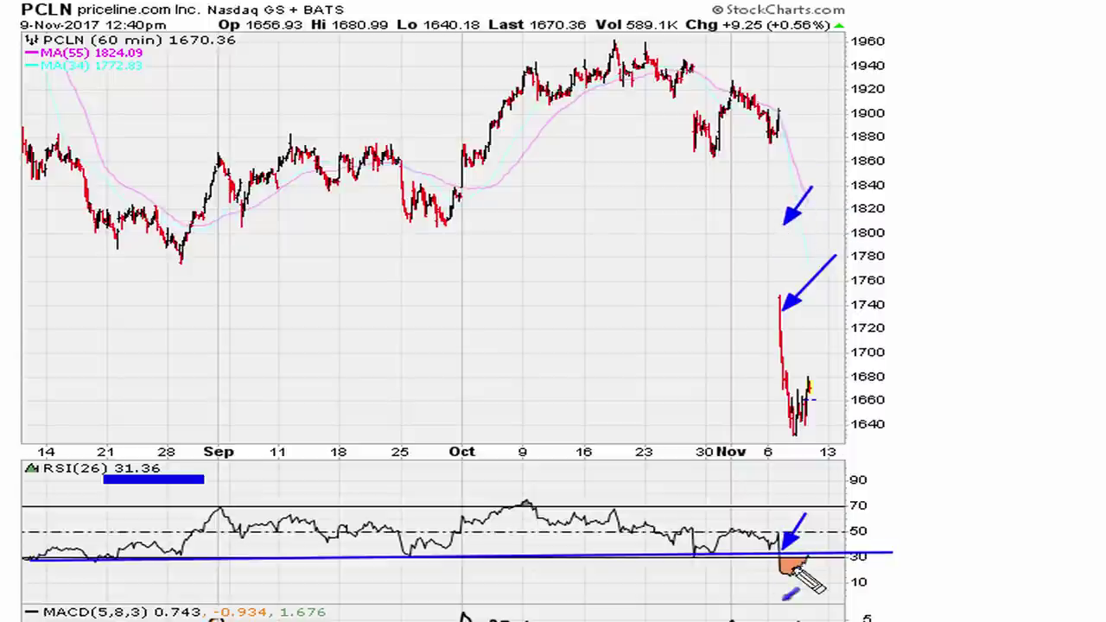
left_click_drag(838, 506, 816, 548)
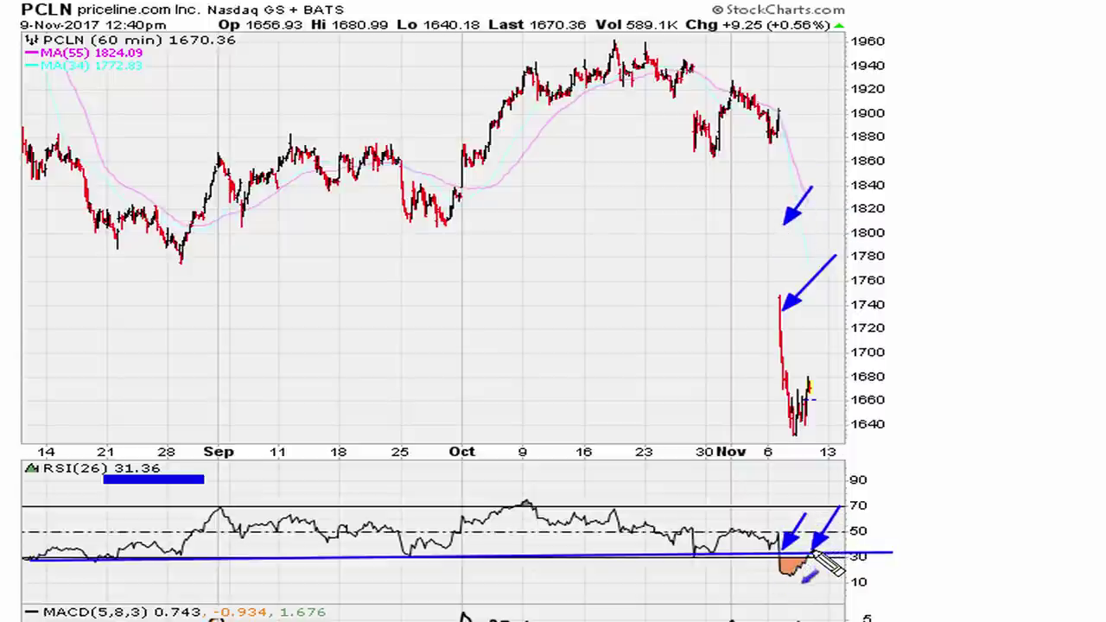